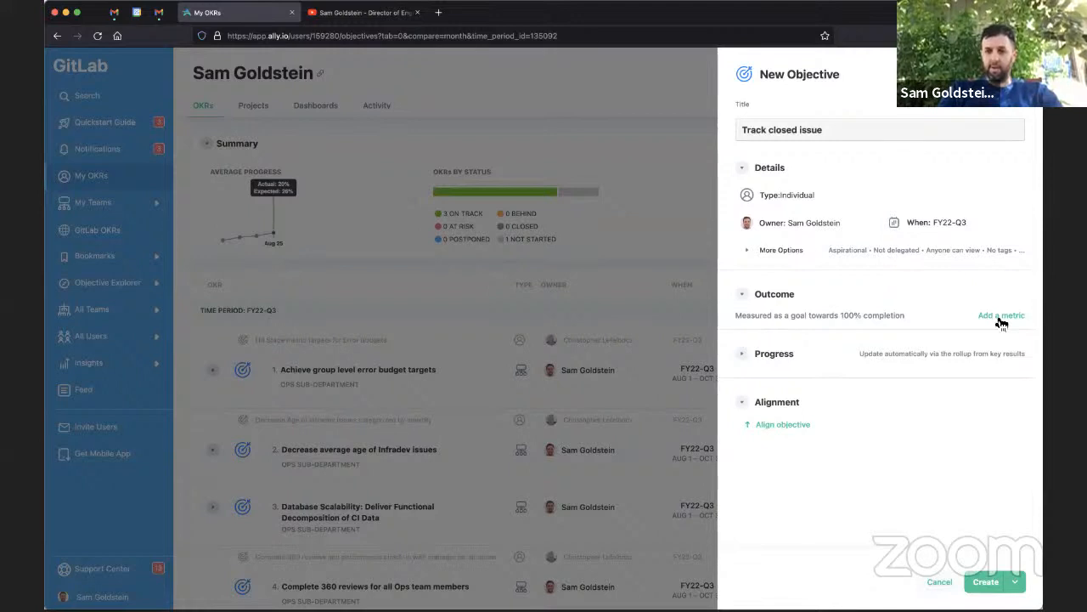
Add a metric to the objective's outcome named "closed issues"
{"action": "left_click", "coordinate": [1003, 323]}
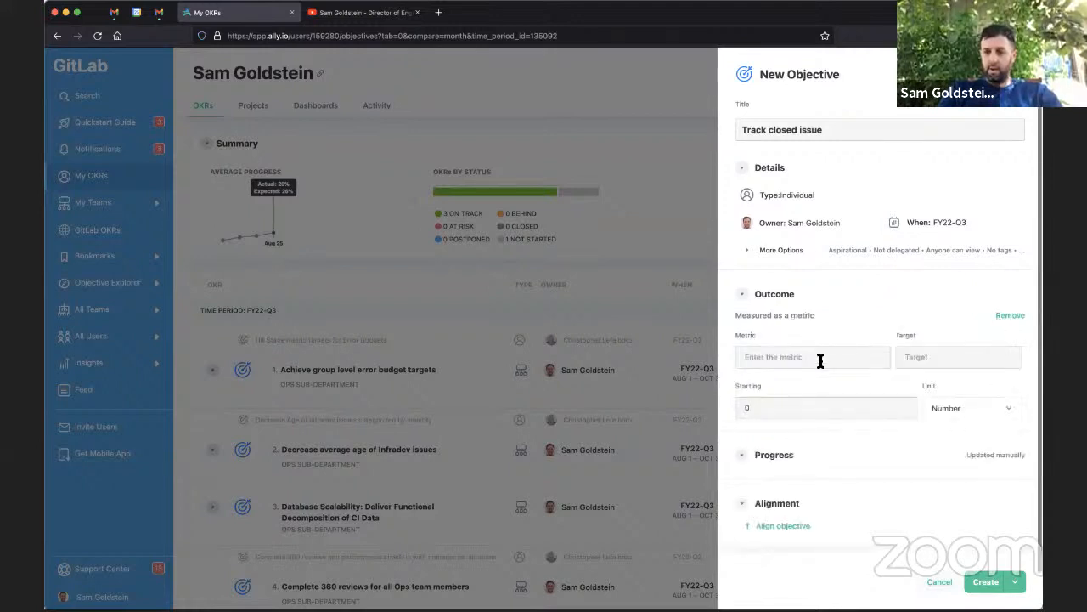
{"action": "left_click", "coordinate": [784, 357]}
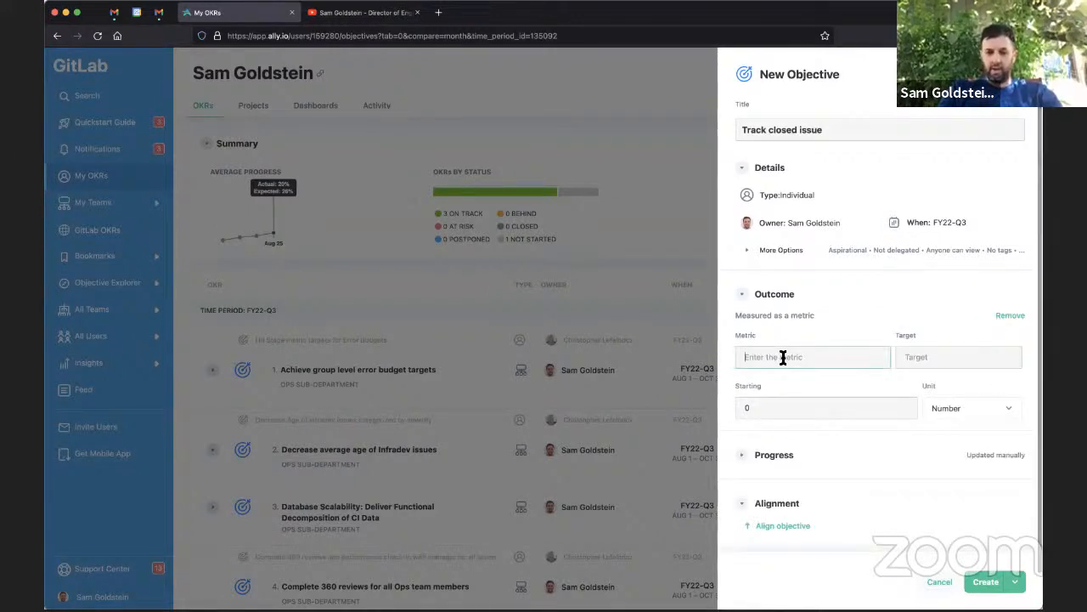
{"action": "type", "text": "clos"}
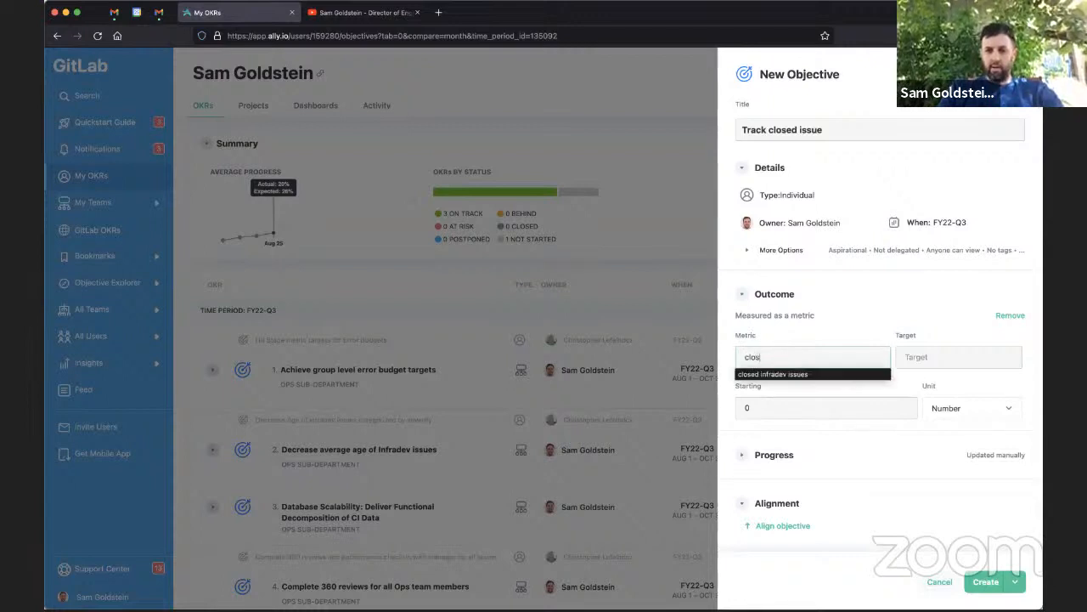
{"action": "type", "text": "ed issues"}
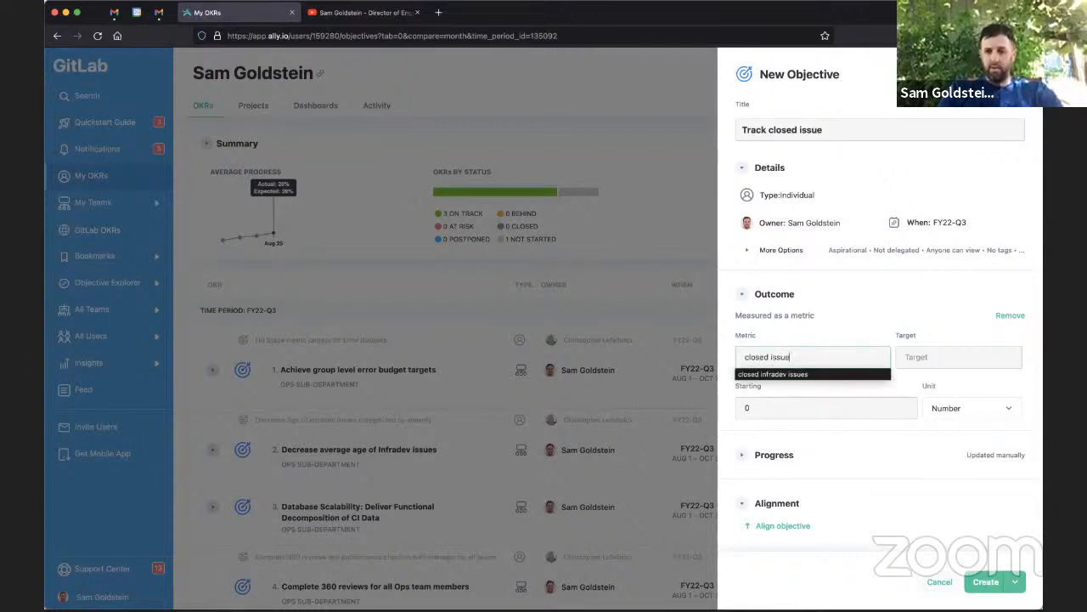
Set the metric's target to 10 and its starting value to 5
{"action": "left_click", "coordinate": [926, 358]}
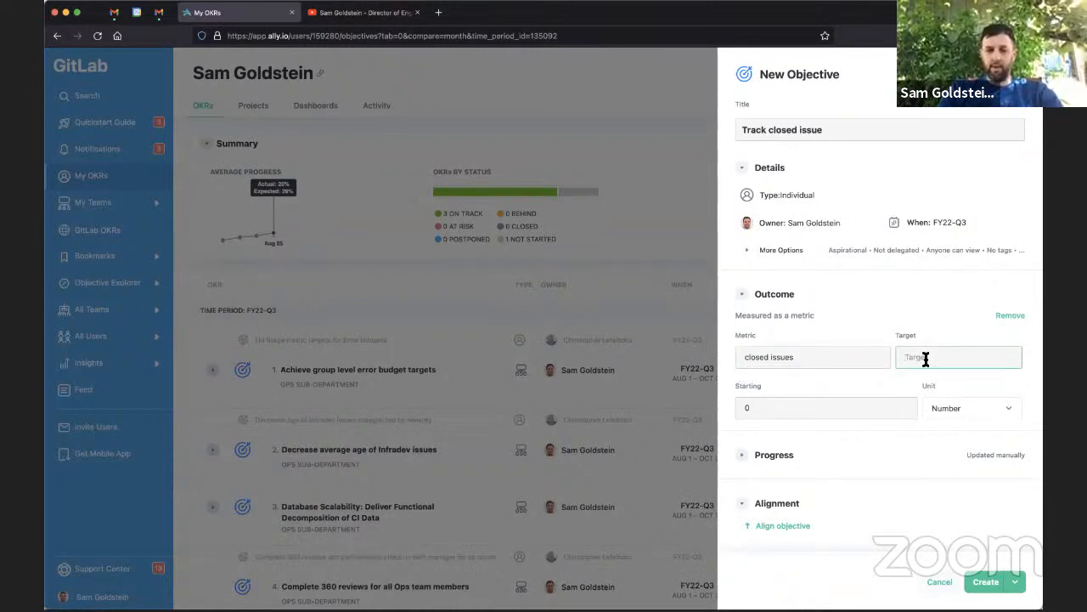
{"action": "type", "text": "10"}
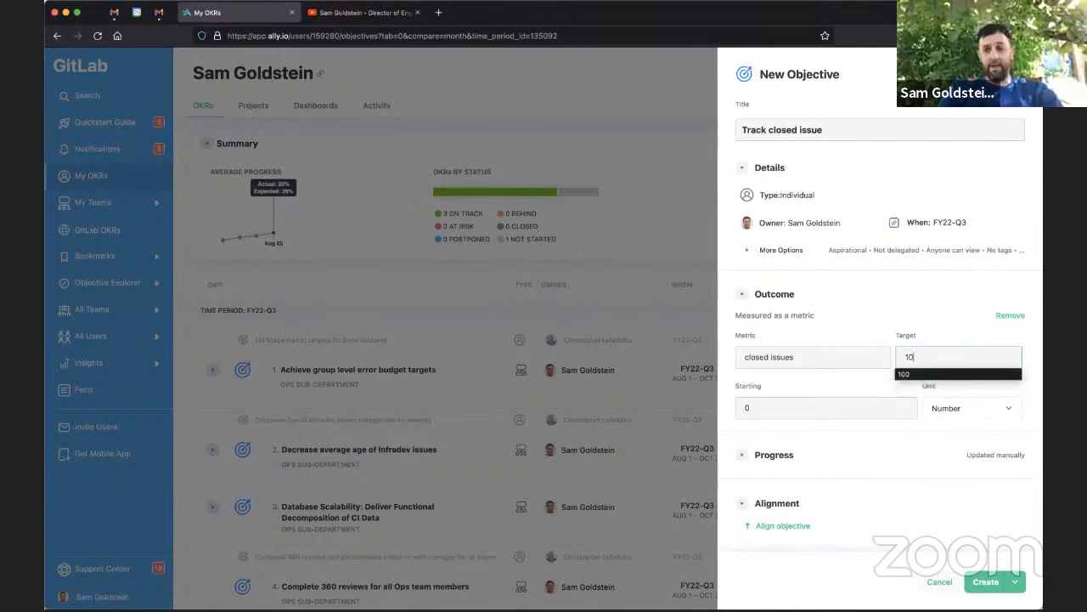
{"action": "left_click", "coordinate": [877, 407]}
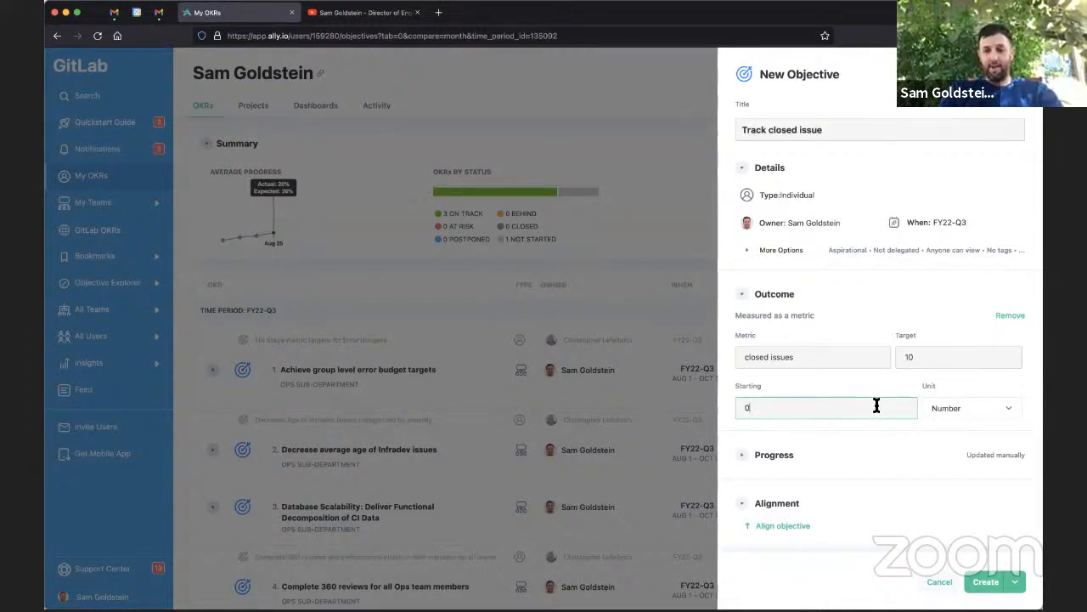
{"action": "key", "text": "BackSpace"}
{"action": "type", "text": "5"}
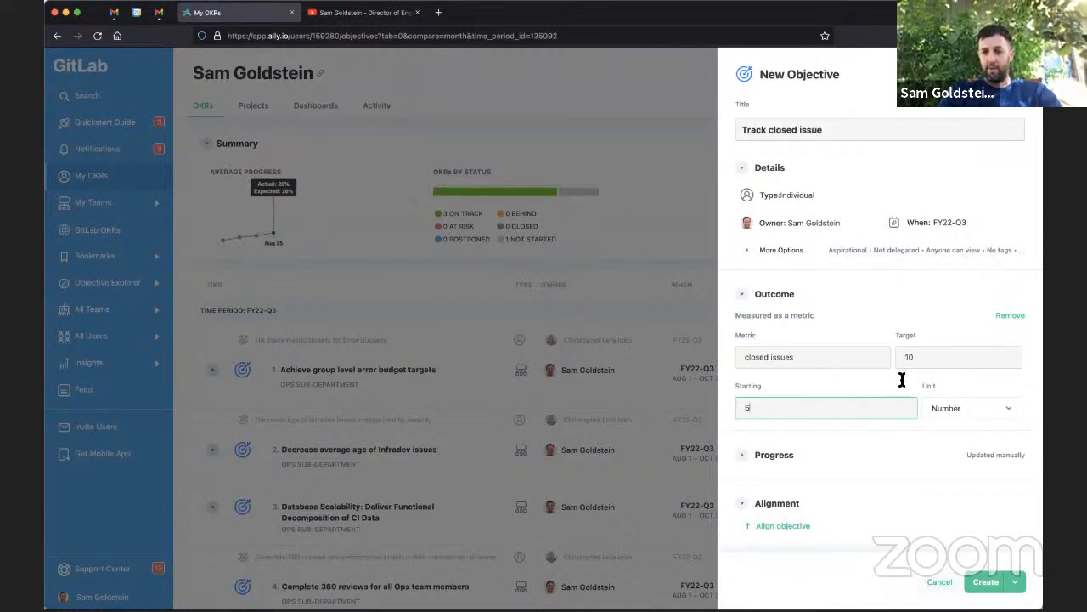
Set progress to update automatically from a data source, choosing GitLab
{"action": "scroll", "coordinate": [857, 407], "scroll_direction": "down", "scroll_amount": 1}
{"action": "left_click", "coordinate": [741, 417]}
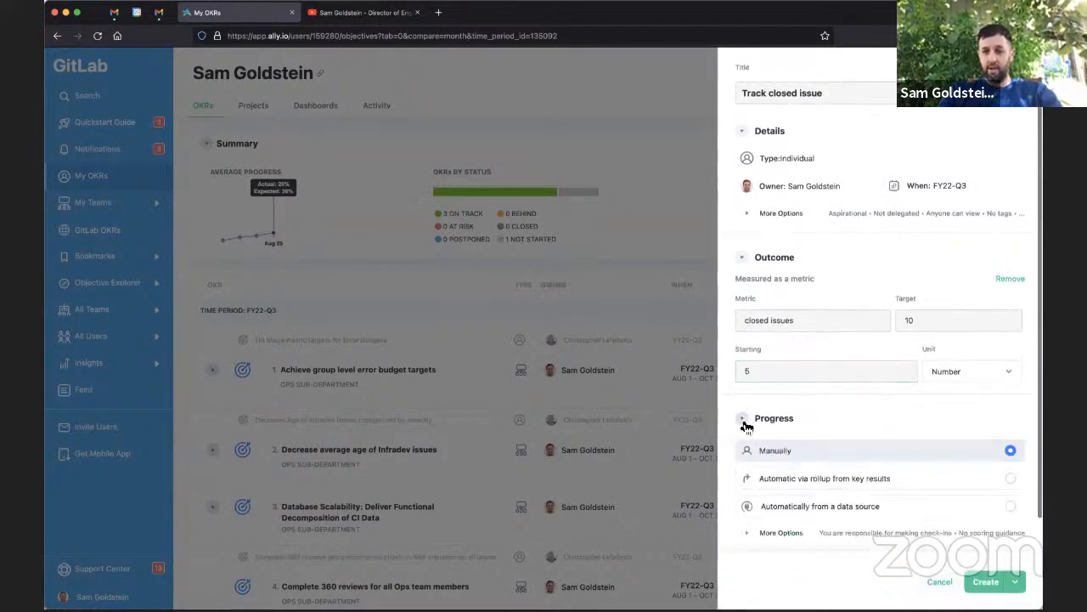
{"action": "scroll", "coordinate": [740, 416], "scroll_direction": "down", "scroll_amount": 1}
{"action": "scroll", "coordinate": [740, 414], "scroll_direction": "down", "scroll_amount": 2}
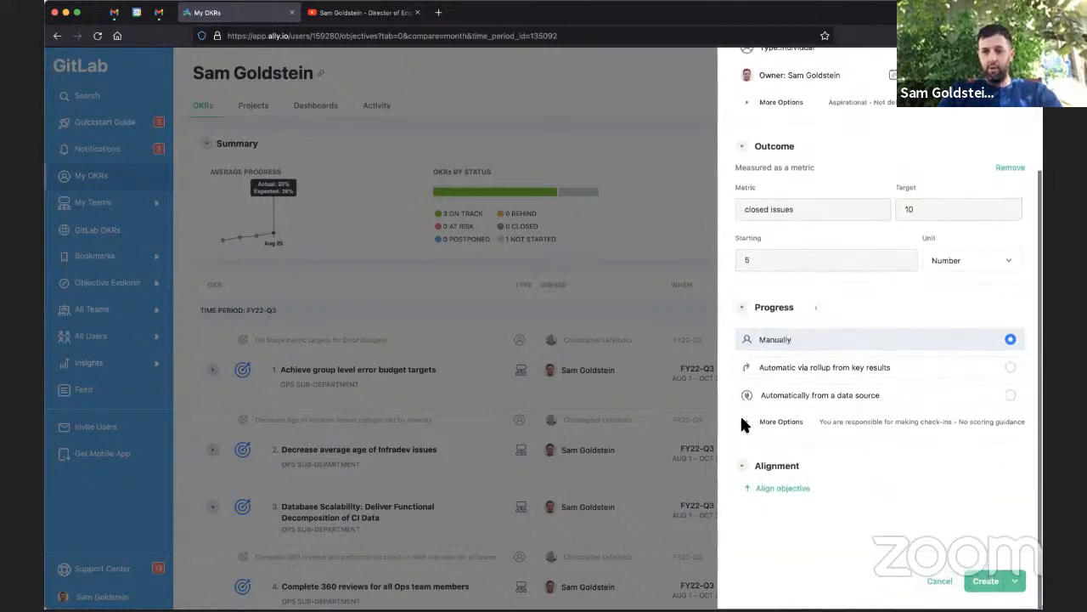
{"action": "left_click", "coordinate": [810, 398]}
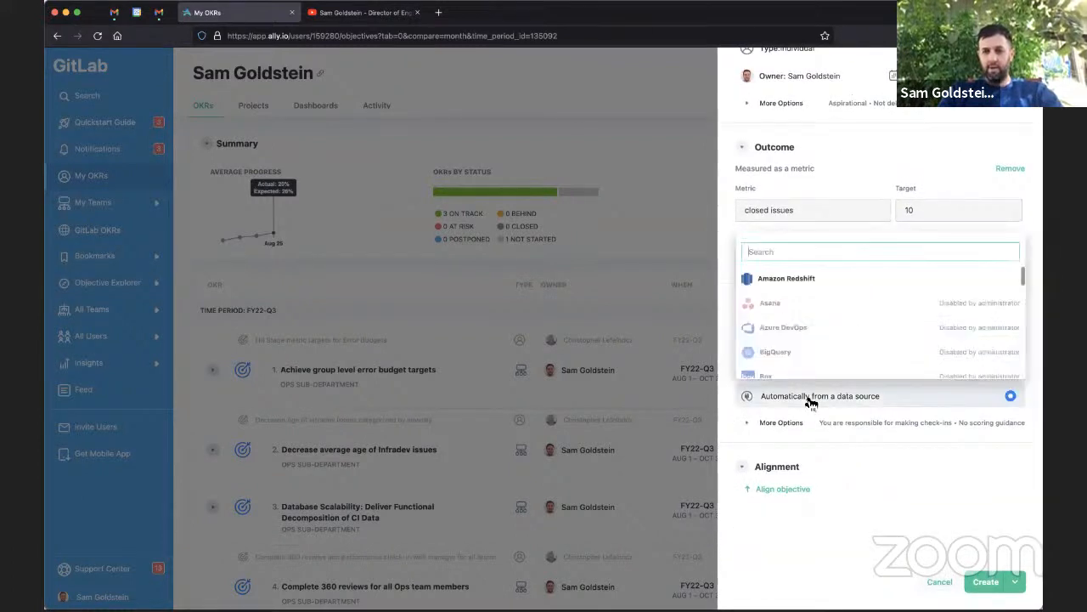
{"action": "type", "text": "git"}
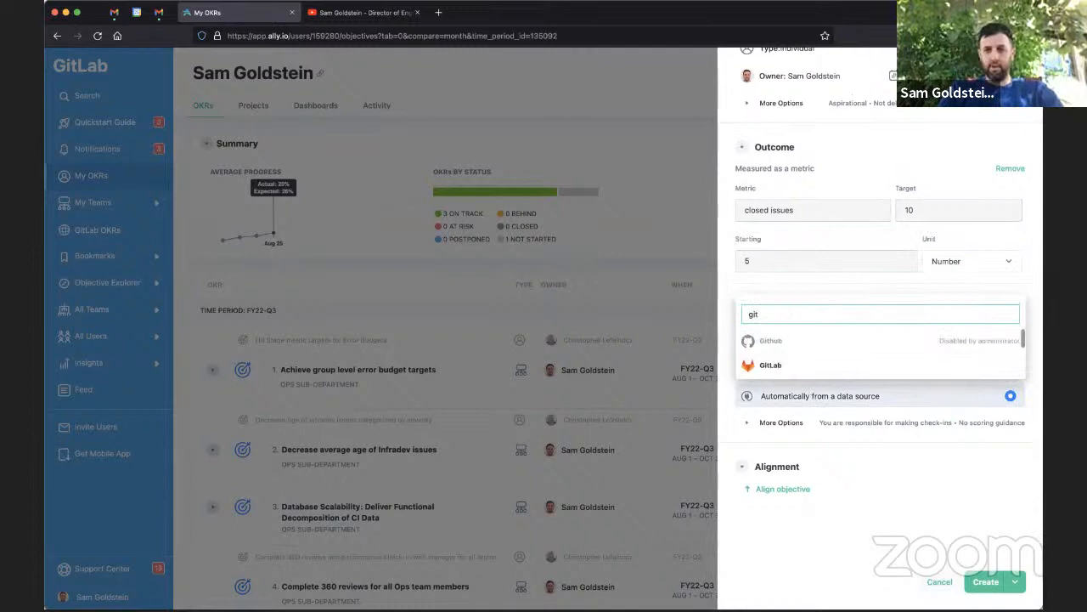
{"action": "left_click", "coordinate": [777, 365]}
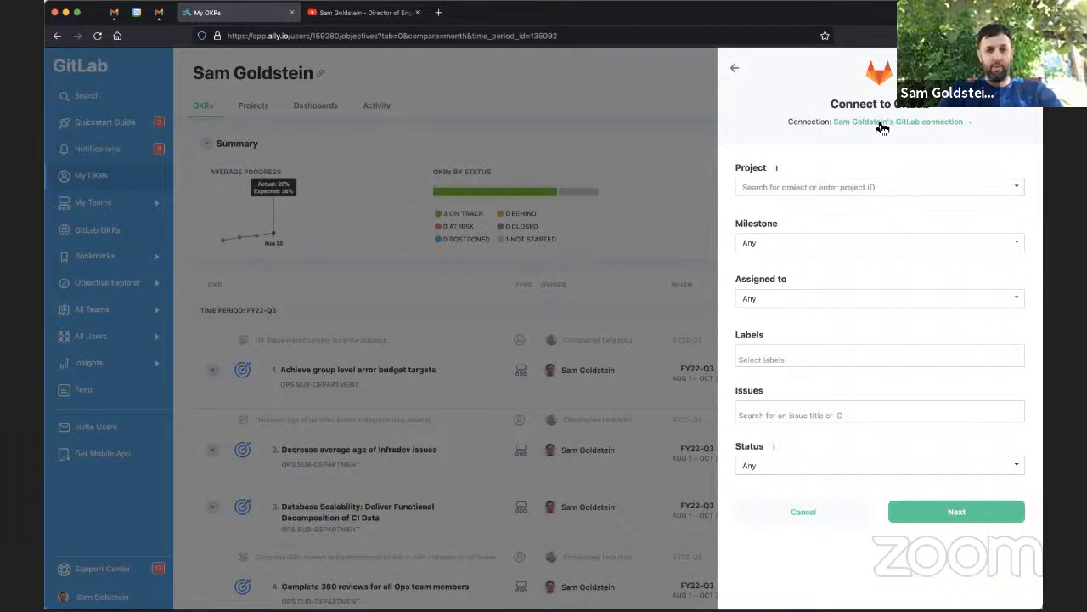
Open gitlab.com/gitlab-org/gitlab in a new browser tab and copy the project's ID
{"action": "left_click", "coordinate": [847, 188]}
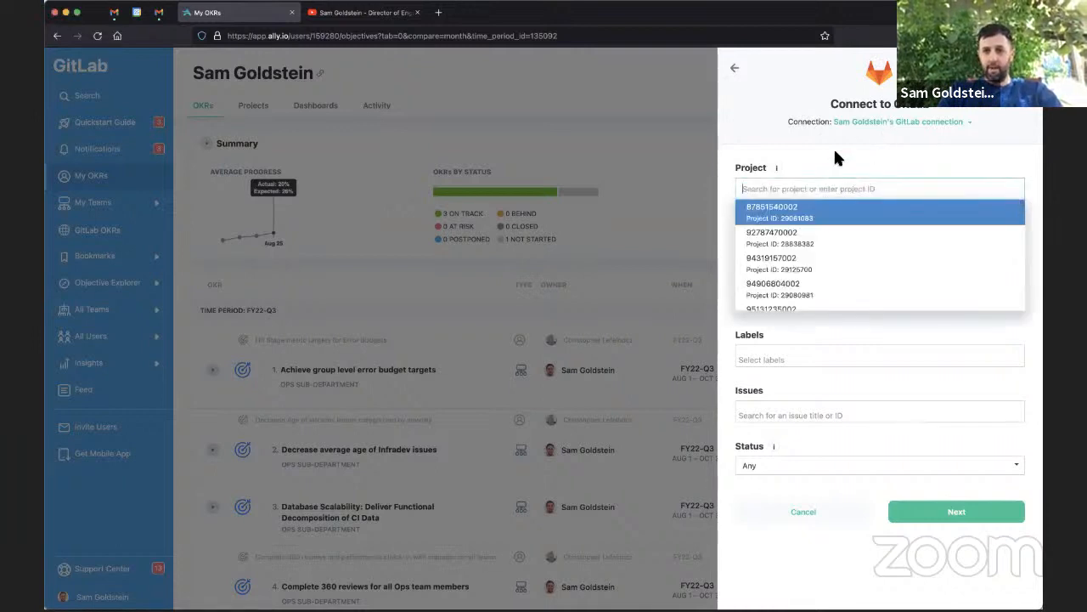
{"action": "left_click", "coordinate": [835, 154]}
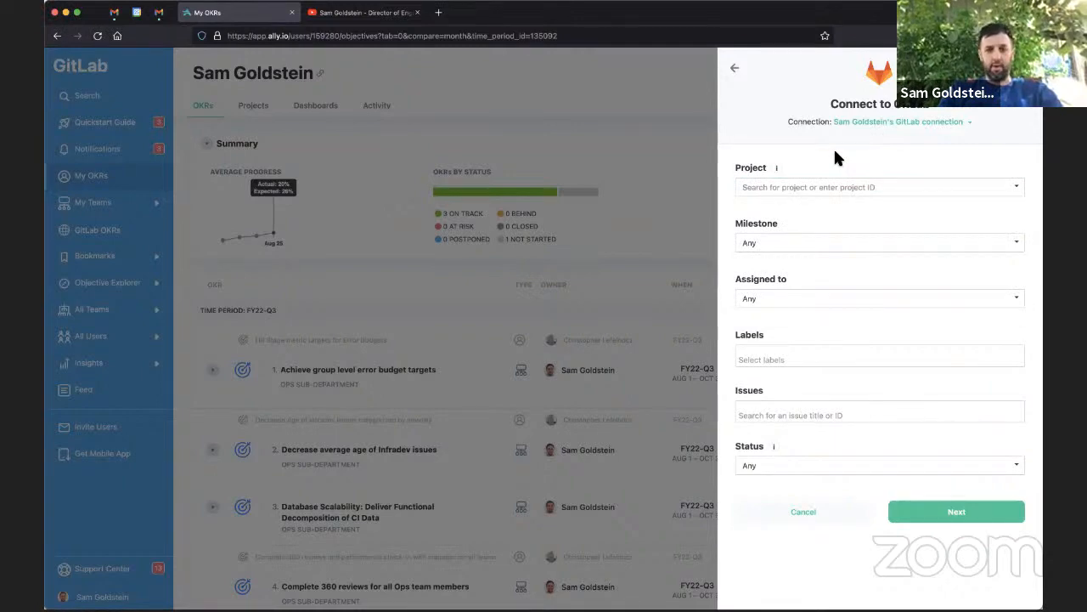
{"action": "key", "text": "ctrl+t"}
{"action": "type", "text": "gitlab.com/"}
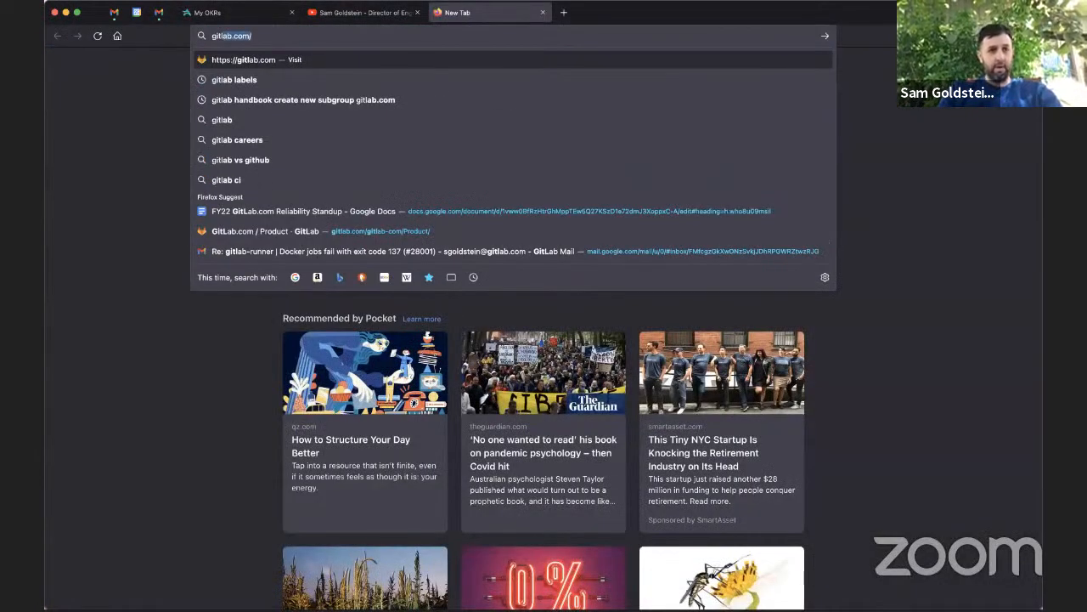
{"action": "key", "text": "Right"}
{"action": "type", "text": "gitlab"}
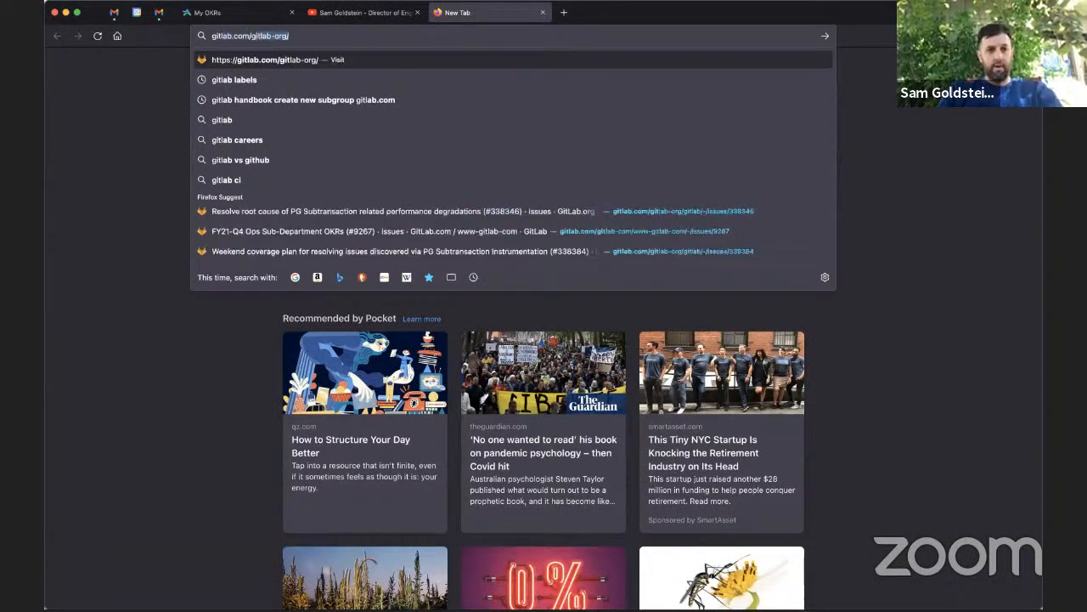
{"action": "key", "text": "Right"}
{"action": "type", "text": "gitlab/"}
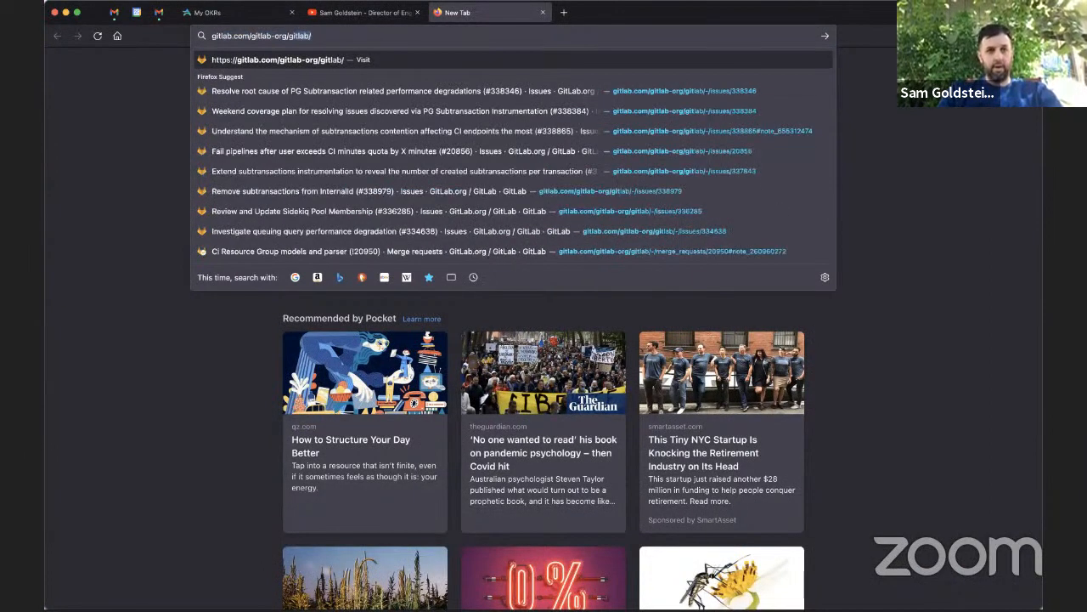
{"action": "key", "text": "Return"}
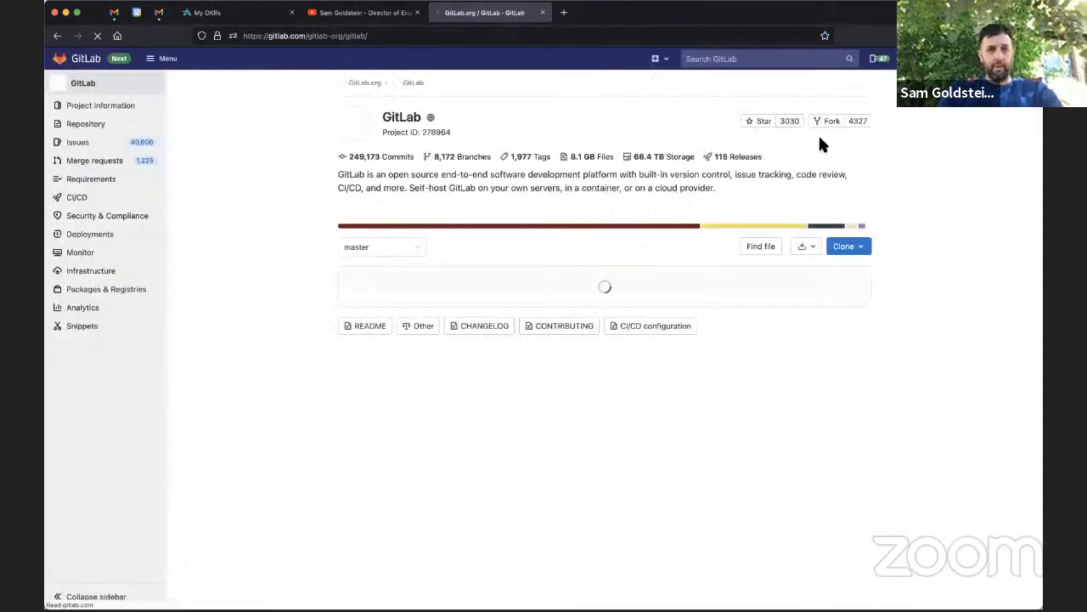
{"action": "left_click", "coordinate": [421, 136]}
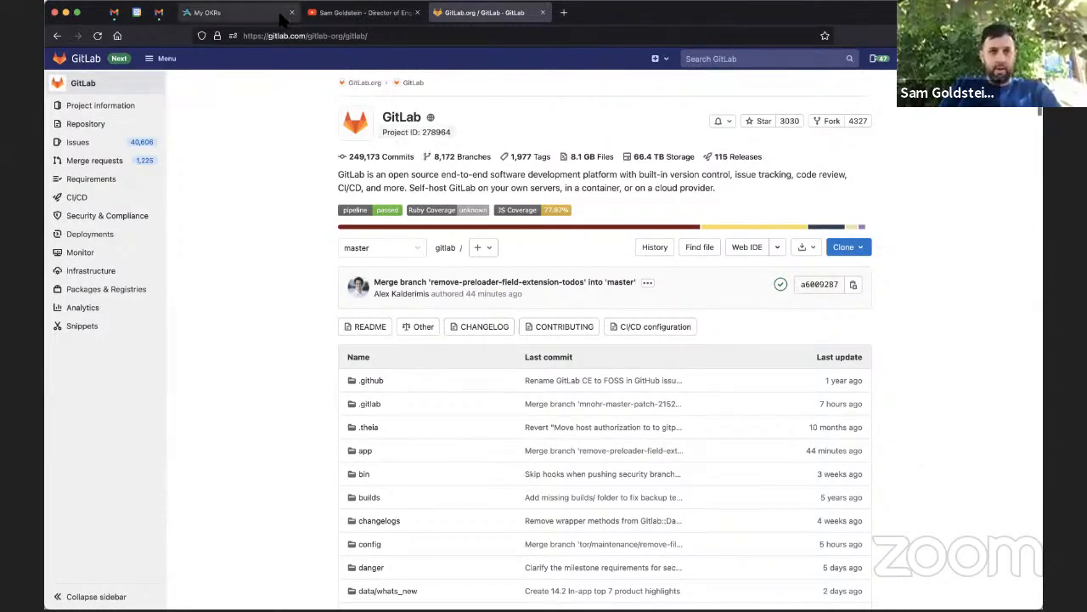
Back in the GitLab connection form, paste the project ID and select the GitLab project
{"action": "left_click", "coordinate": [246, 12]}
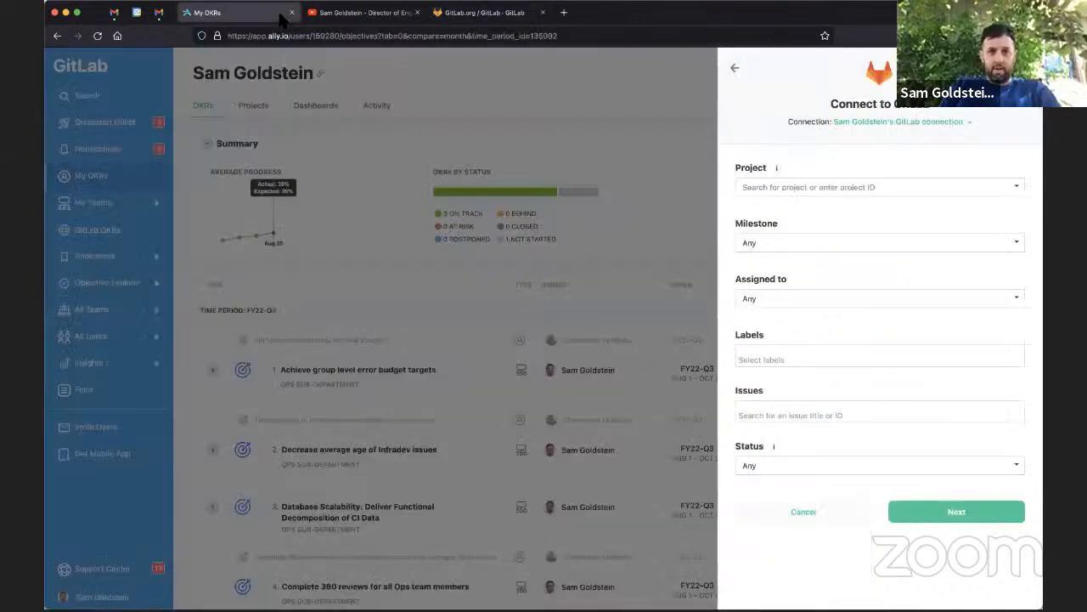
{"action": "left_click", "coordinate": [756, 187]}
{"action": "key", "text": "ctrl+v"}
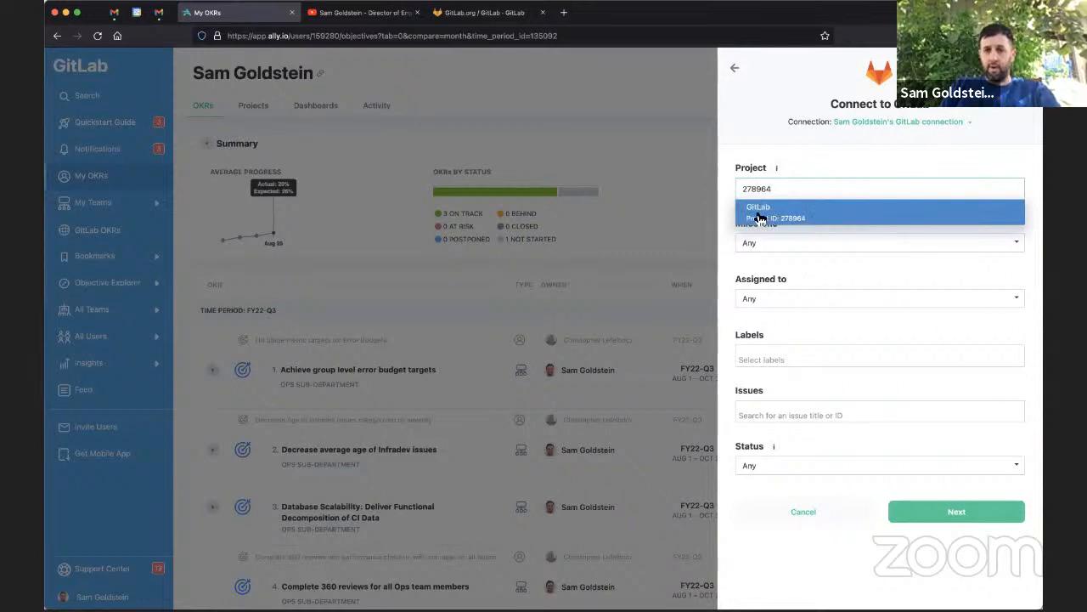
{"action": "left_click", "coordinate": [757, 214]}
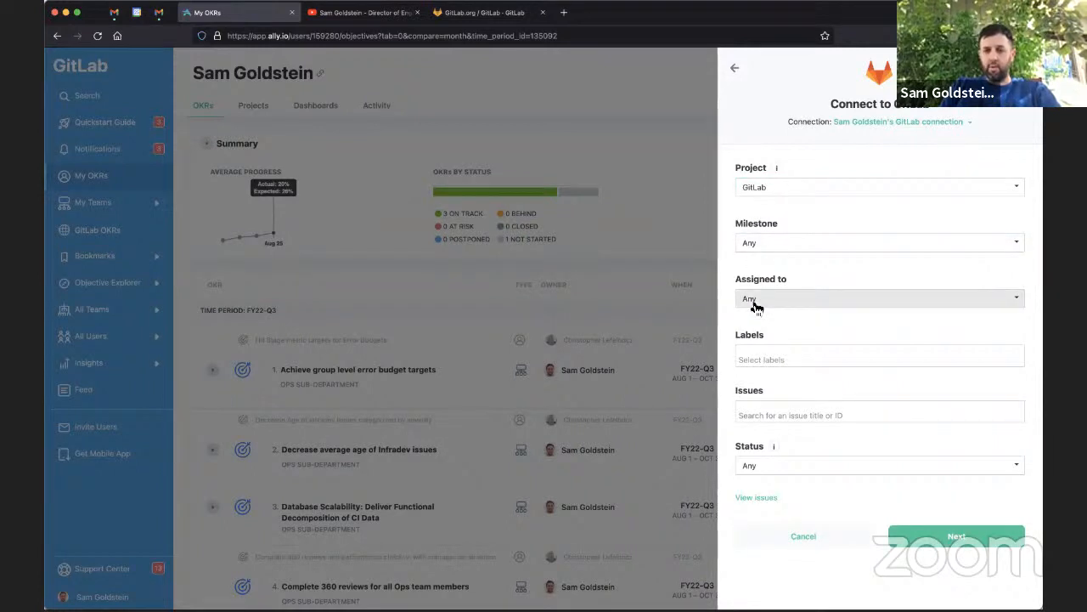
Add the infradev label to the connection's label filter
{"action": "left_click", "coordinate": [760, 354]}
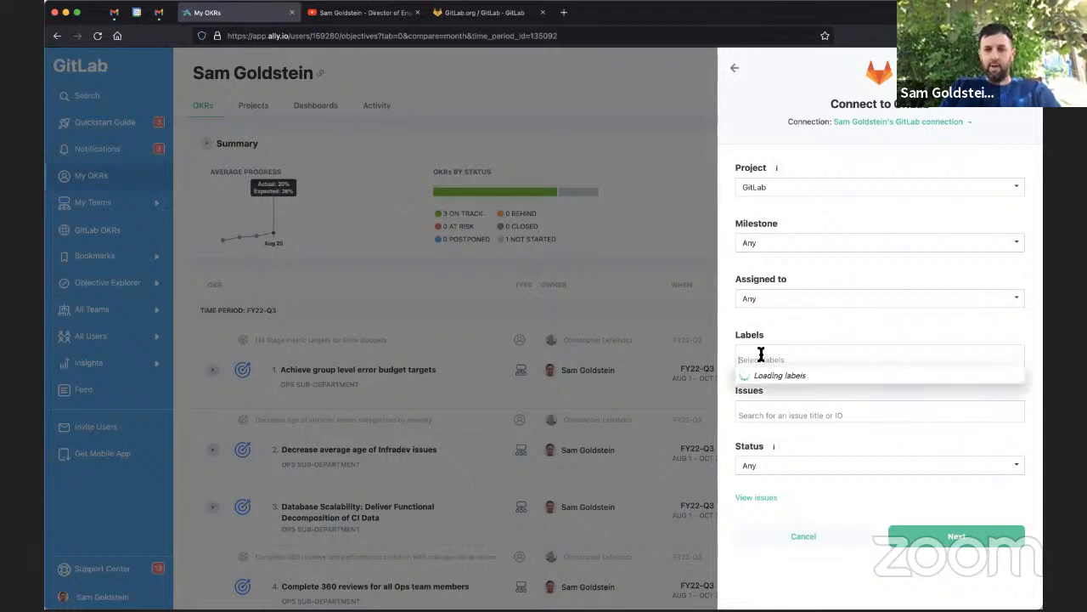
{"action": "type", "text": "infradev"}
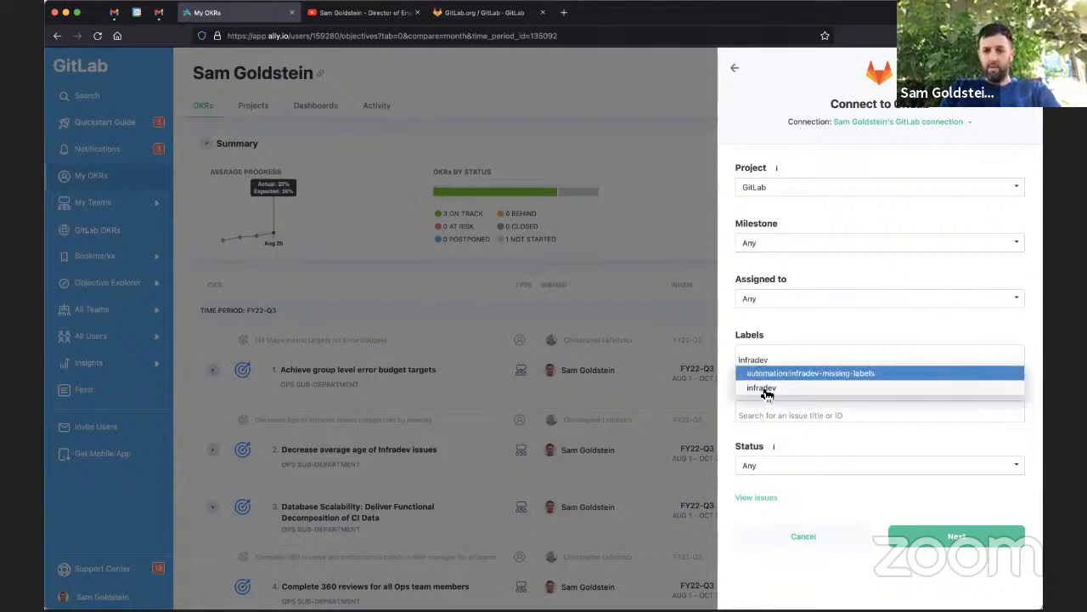
{"action": "left_click", "coordinate": [762, 388]}
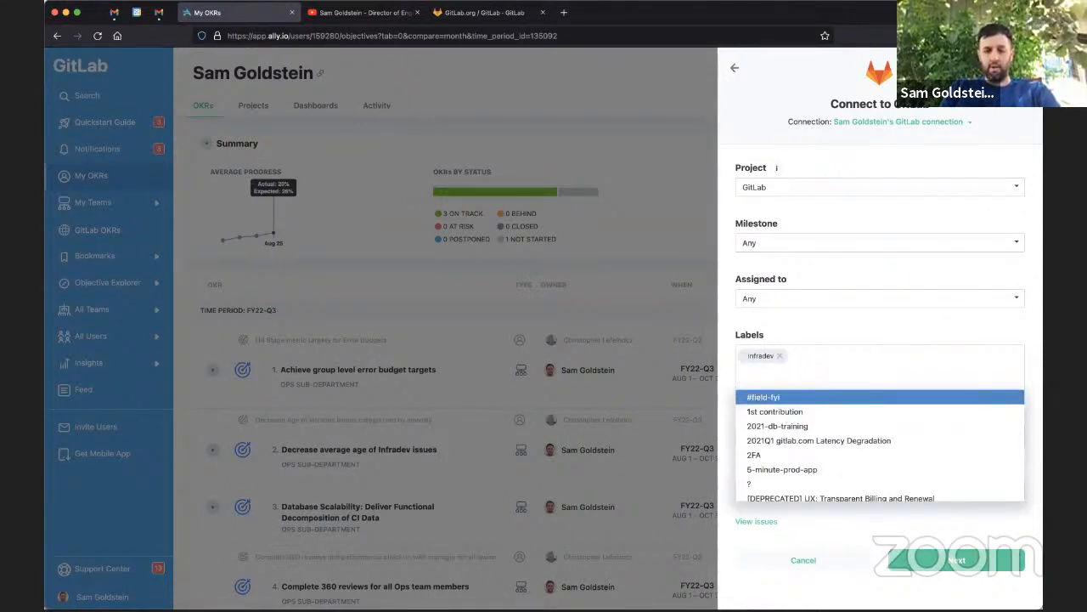
Add the group::pipeline execution label to the label filter
{"action": "type", "text": "gropu"}
{"action": "key", "text": "BackSpace"}
{"action": "key", "text": "BackSpace"}
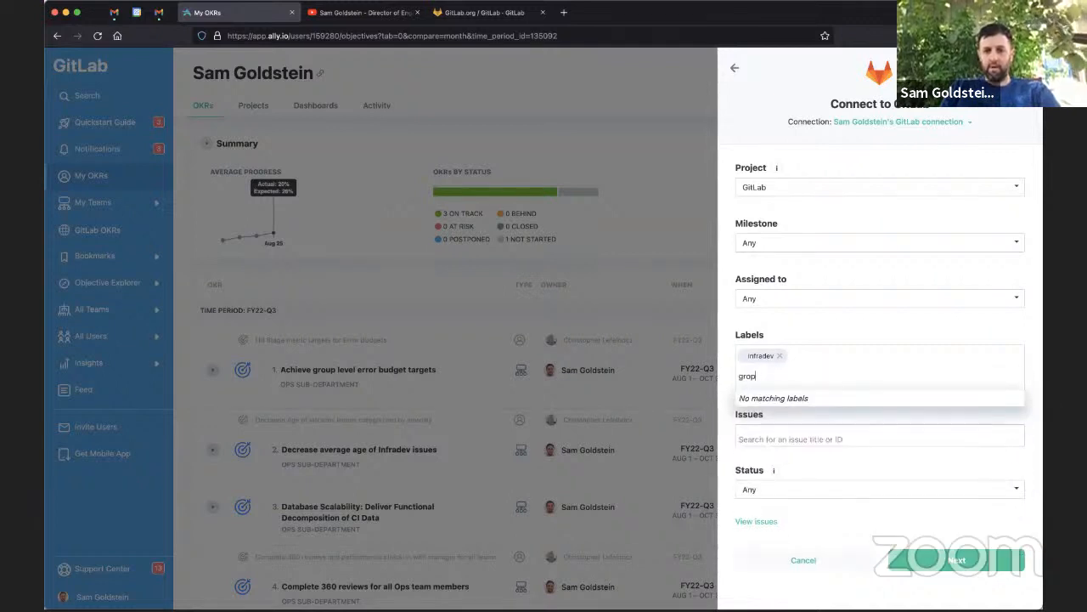
{"action": "type", "text": "up::"}
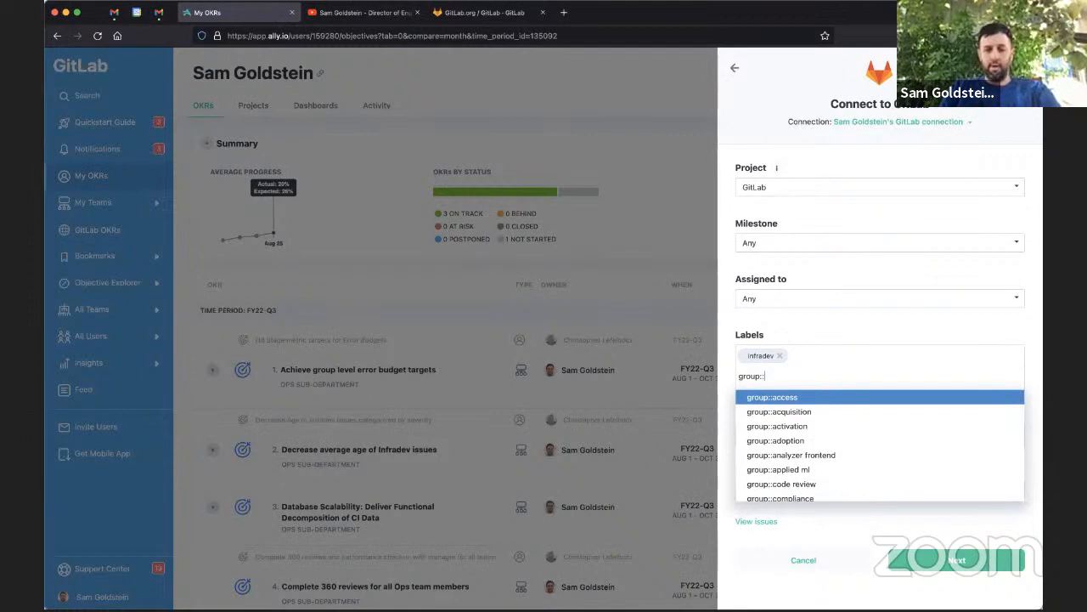
{"action": "type", "text": "pipe"}
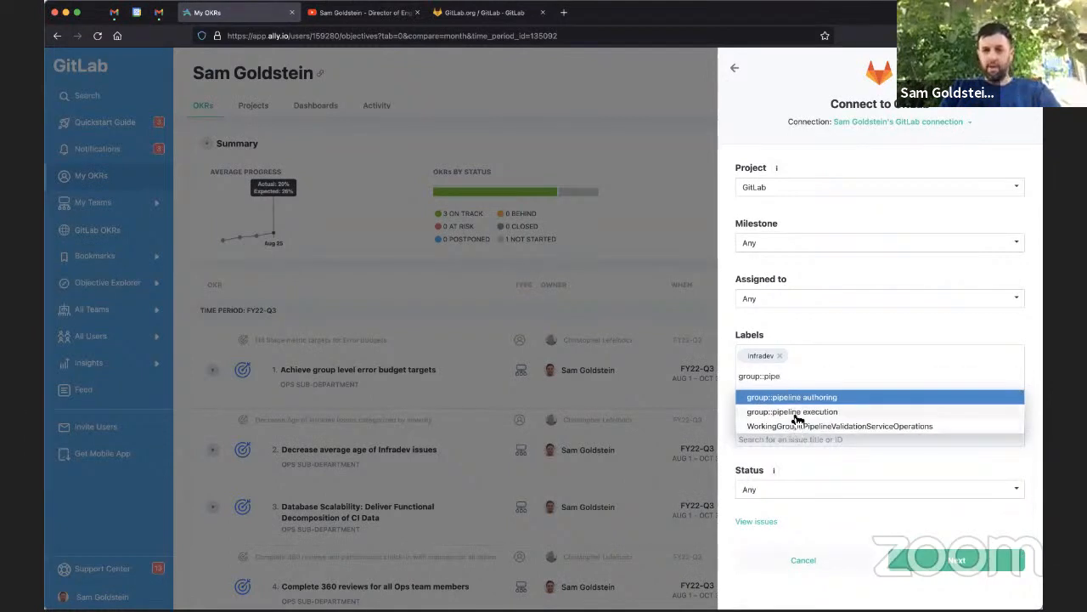
{"action": "left_click", "coordinate": [795, 413]}
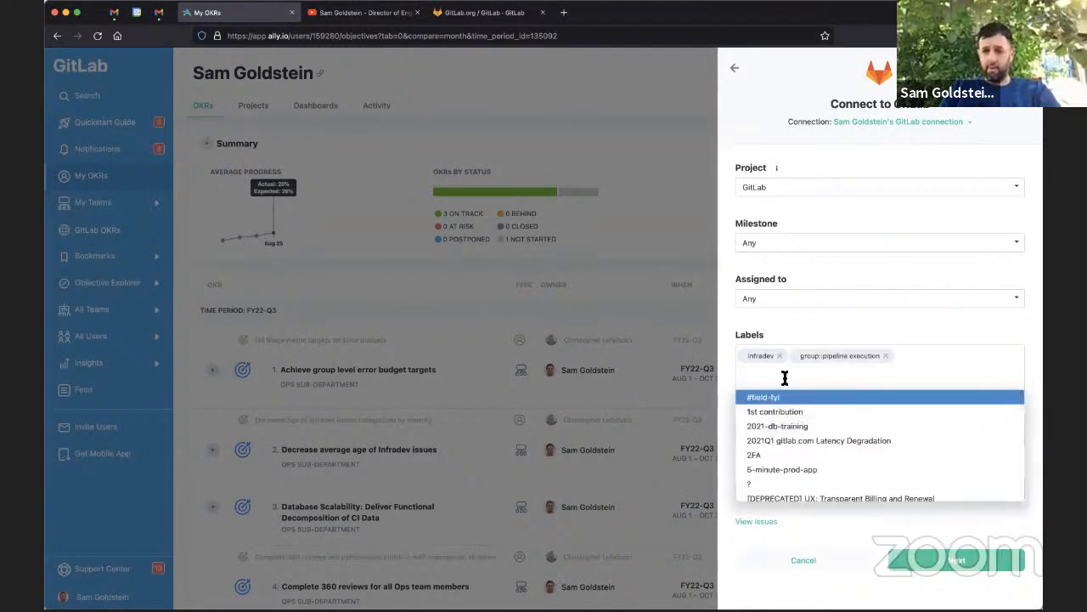
{"action": "left_click", "coordinate": [830, 322]}
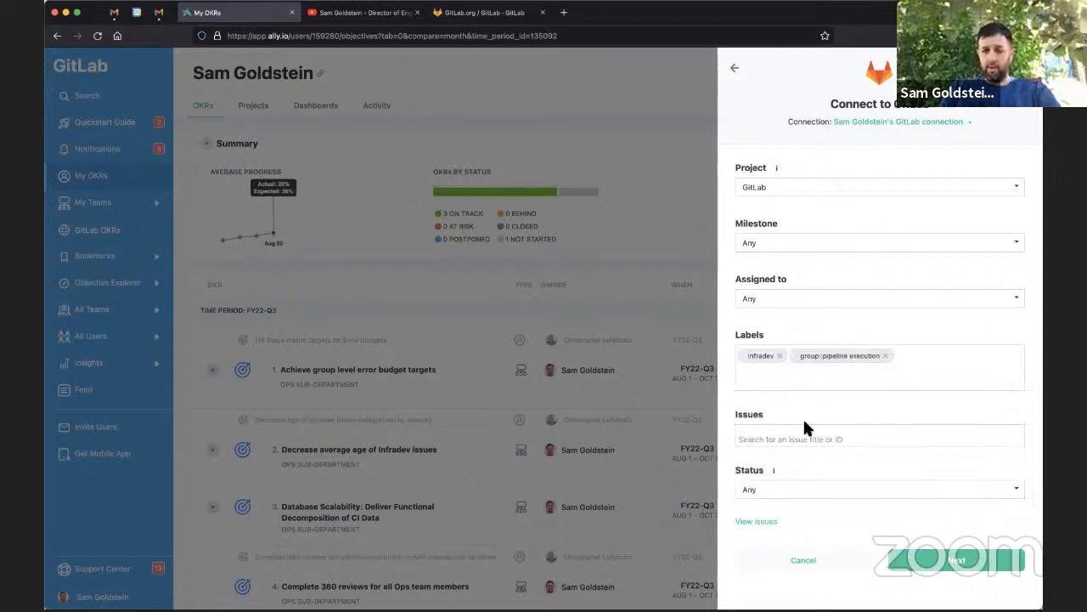
Set the issue status filter to Closed and preview the matching issues in GitLab before returning
{"action": "left_click", "coordinate": [805, 487]}
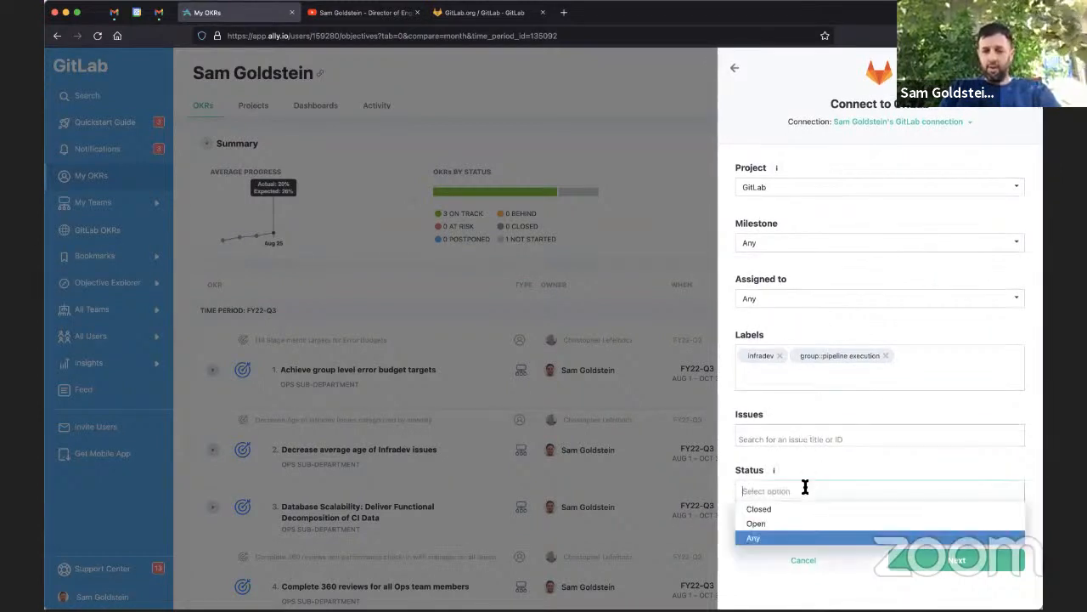
{"action": "left_click", "coordinate": [767, 511]}
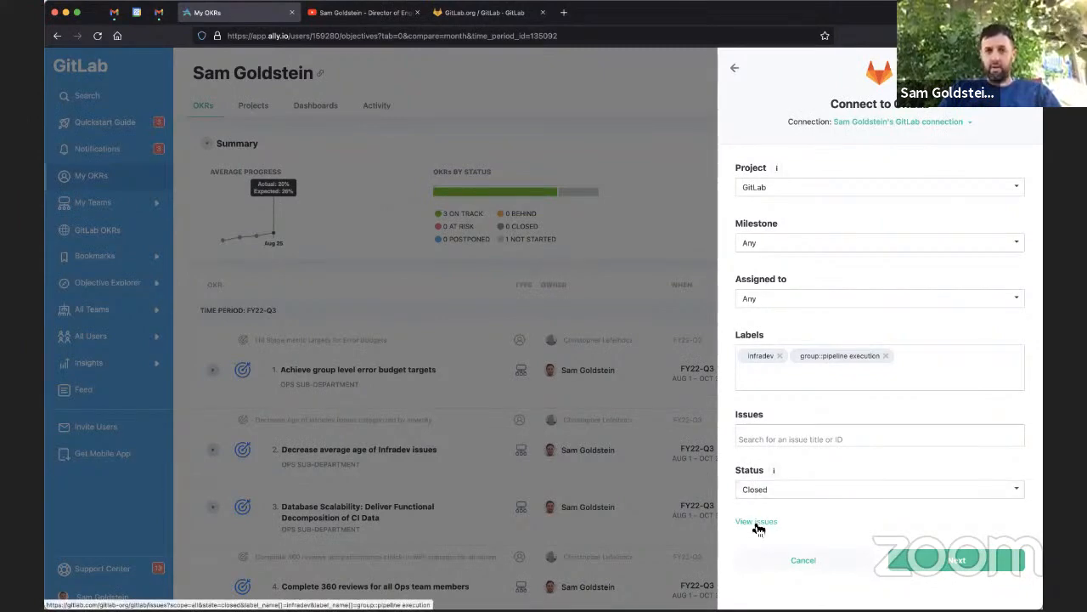
{"action": "left_click", "coordinate": [757, 522]}
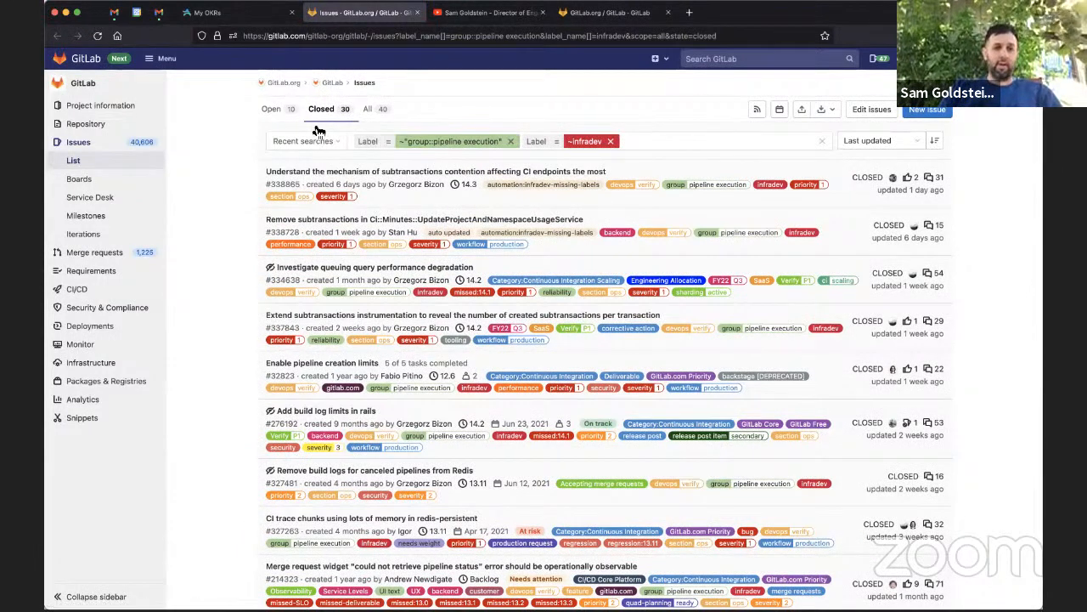
{"action": "left_click", "coordinate": [237, 5]}
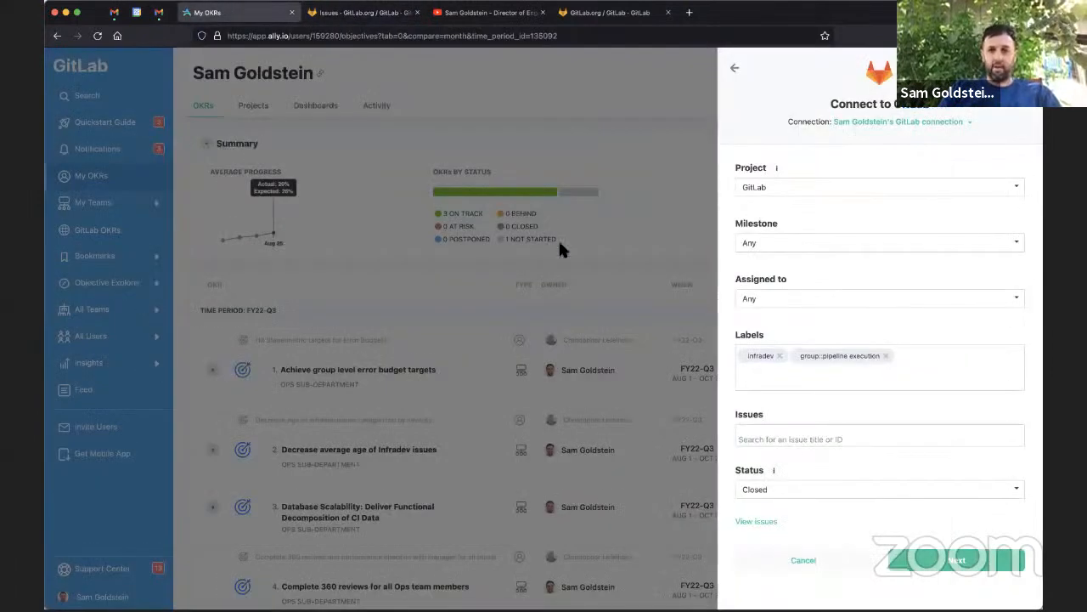
Finish the GitLab connection and set the closed issues metric's target to 40 and starting value to 28
{"action": "left_click", "coordinate": [917, 558]}
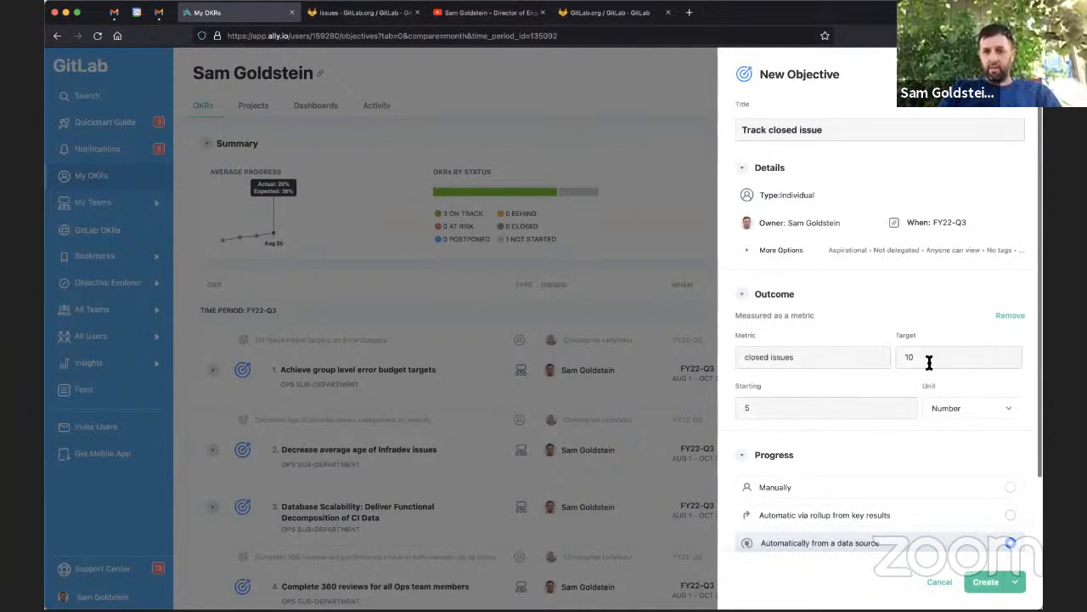
{"action": "left_click", "coordinate": [767, 408]}
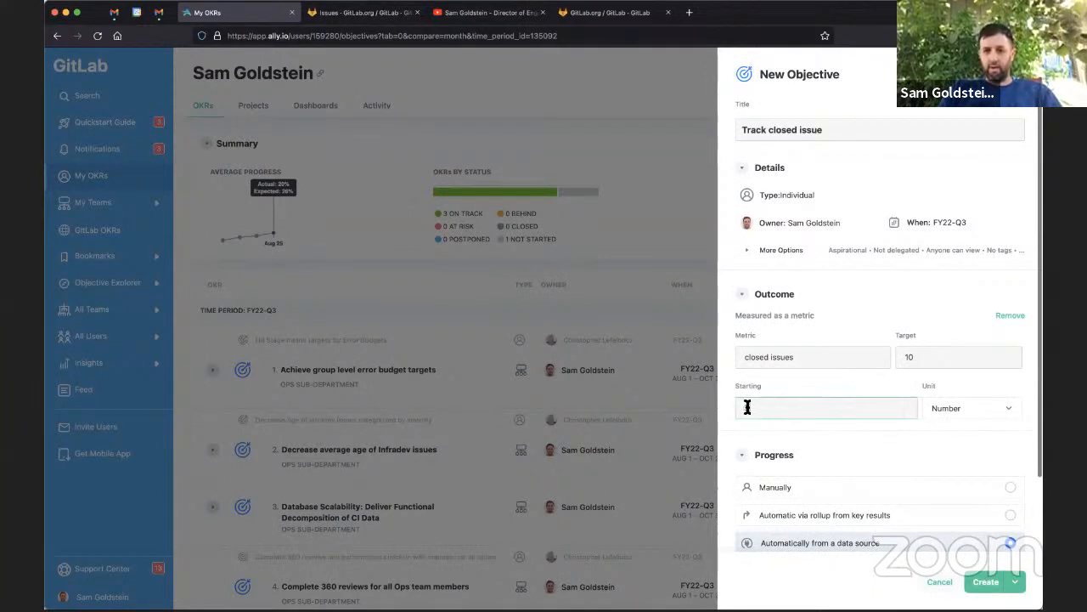
{"action": "type", "text": "30"}
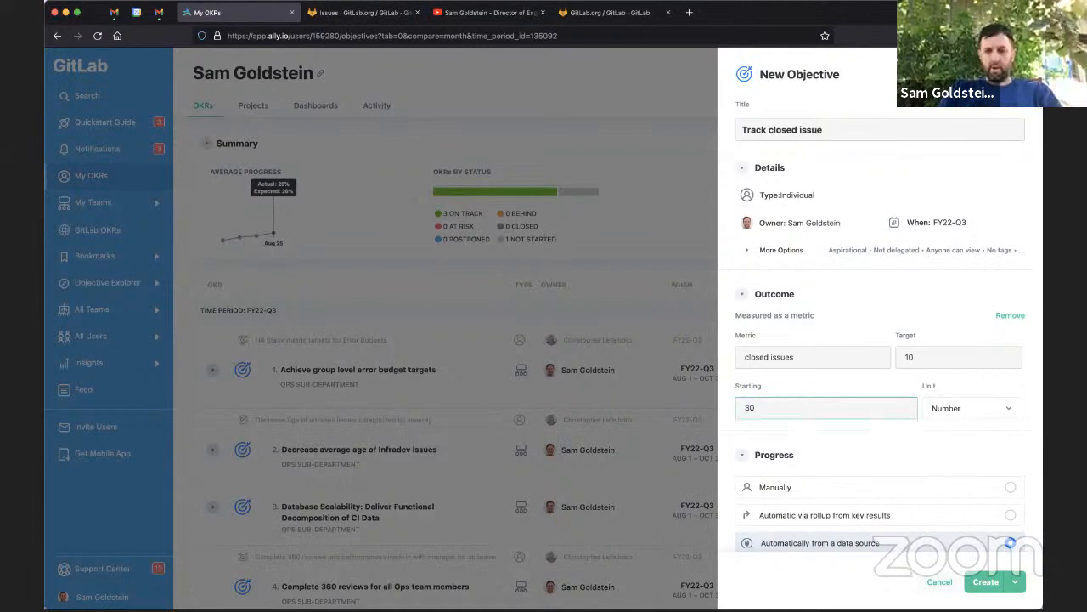
{"action": "left_click", "coordinate": [906, 357]}
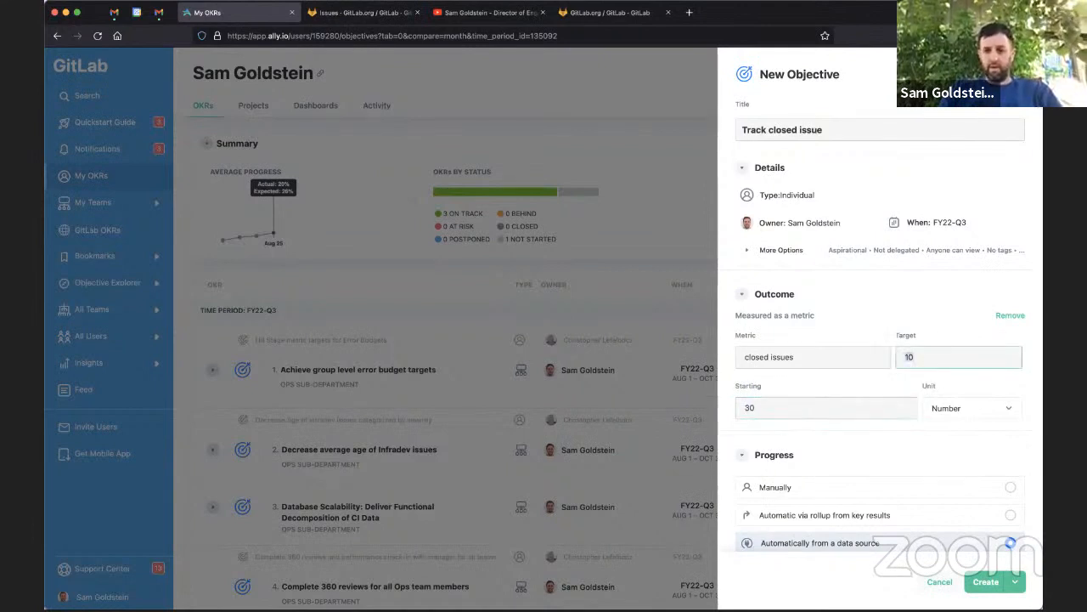
{"action": "type", "text": "40"}
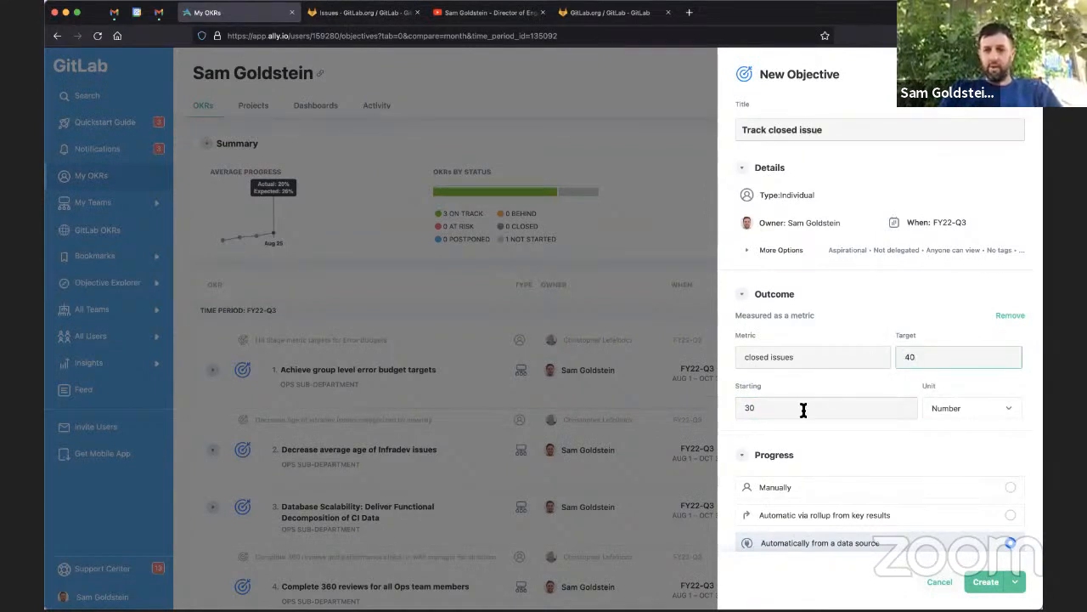
{"action": "left_click_drag", "start_coordinate": [803, 408], "coordinate": [704, 405]}
{"action": "type", "text": "28"}
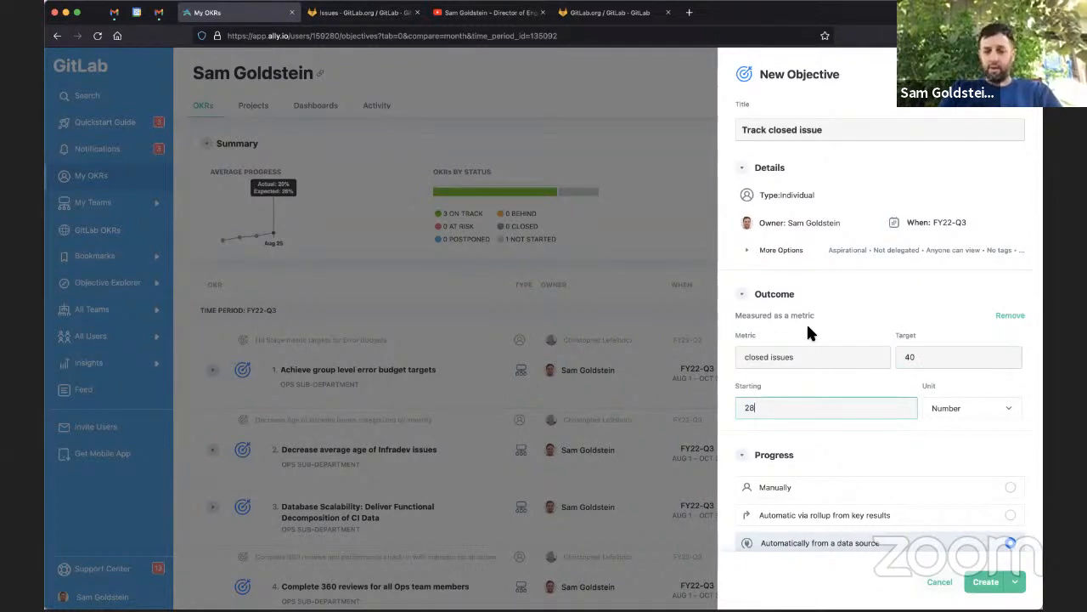
Create the Track closed issue objective
{"action": "scroll", "coordinate": [808, 331], "scroll_direction": "down", "scroll_amount": 2}
{"action": "scroll", "coordinate": [808, 329], "scroll_direction": "down", "scroll_amount": 2}
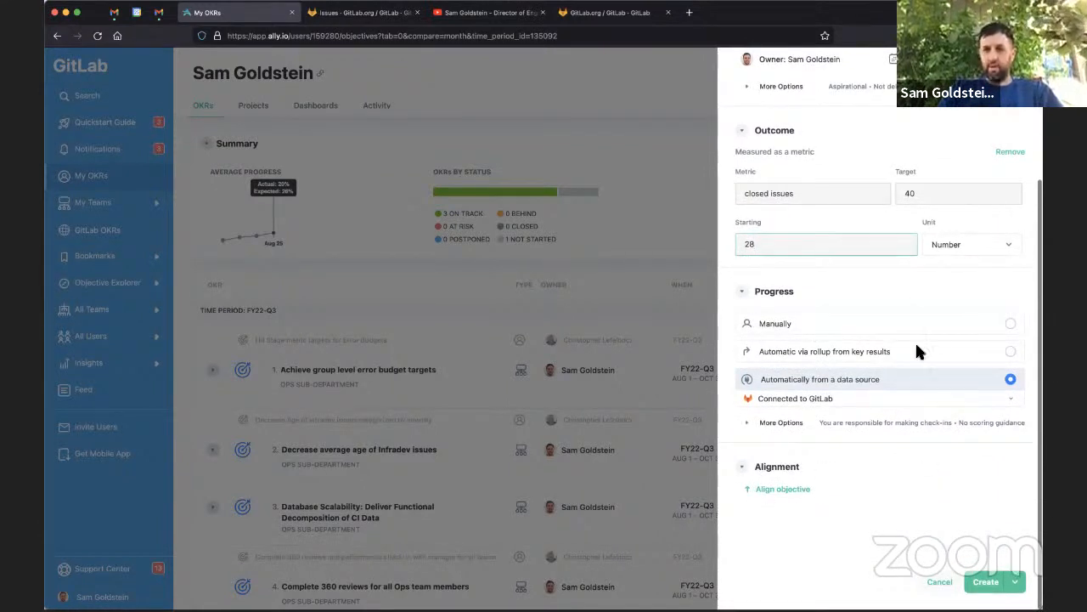
{"action": "left_click", "coordinate": [985, 583]}
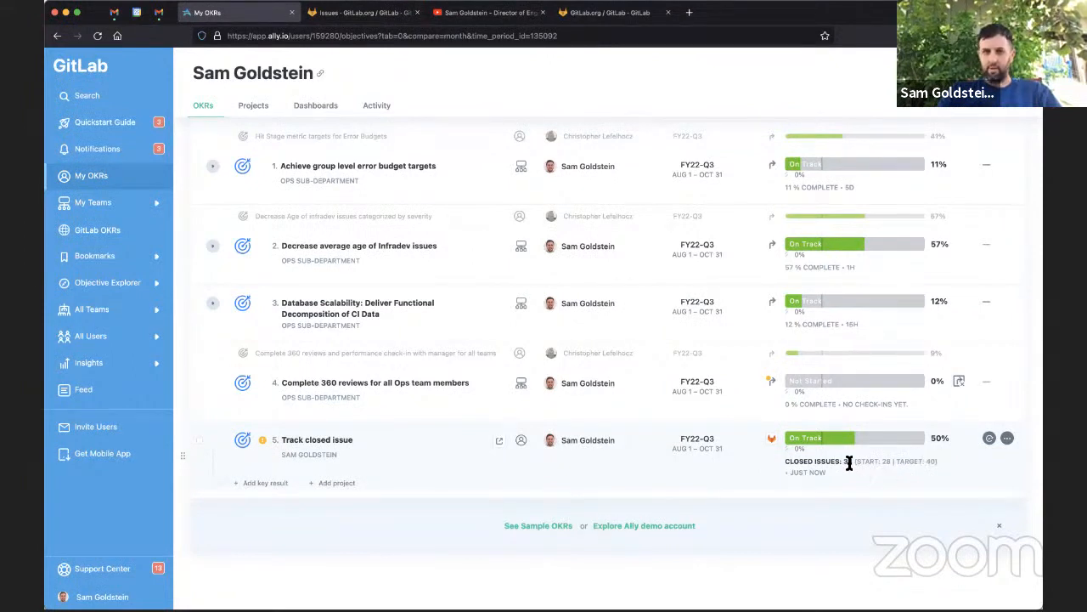
Review the closed GitLab issues list and the objective's GitLab integration settings, then close the editor without saving
{"action": "left_click", "coordinate": [363, 12]}
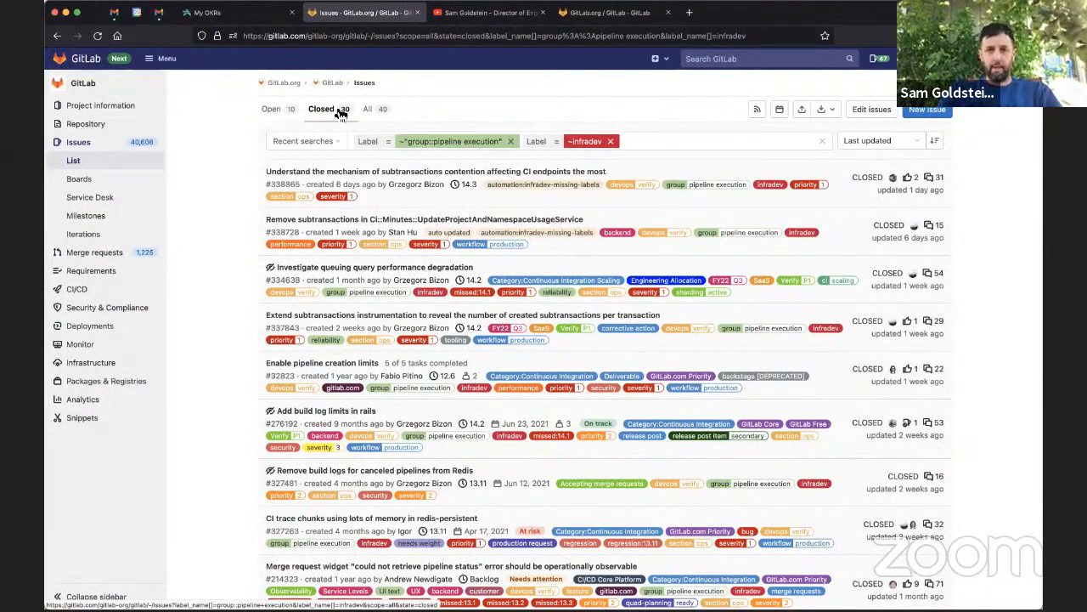
{"action": "left_click", "coordinate": [246, 12]}
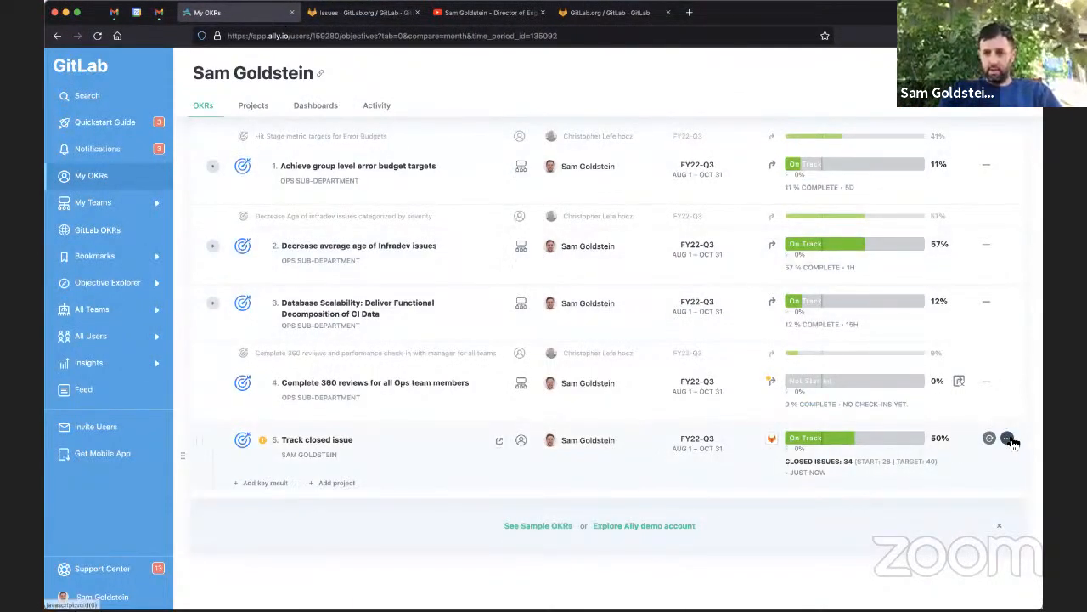
{"action": "left_click", "coordinate": [1008, 438]}
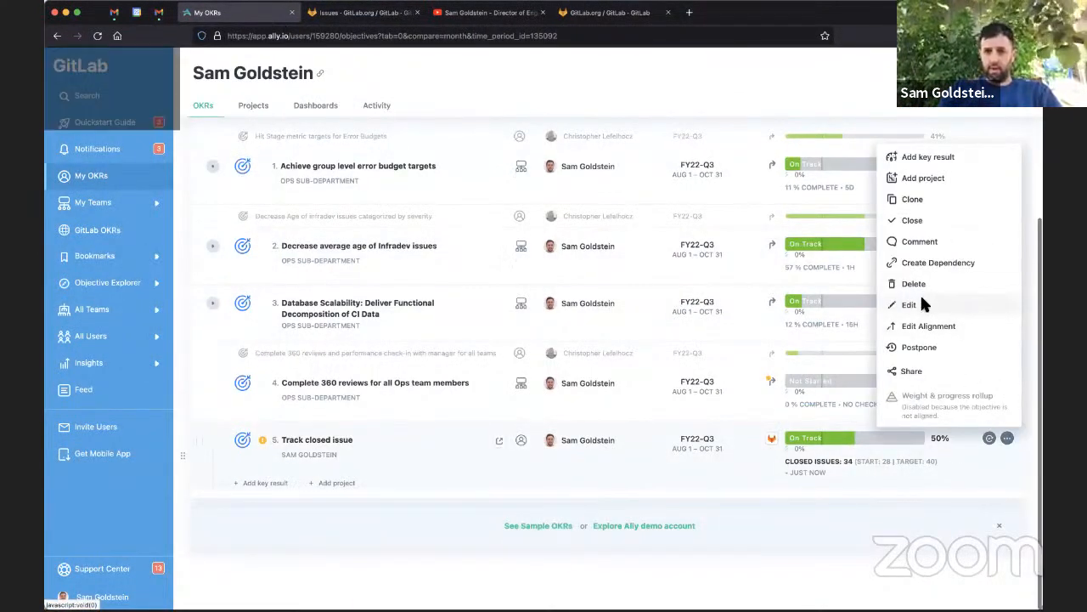
{"action": "left_click", "coordinate": [922, 303]}
{"action": "left_click", "coordinate": [755, 295]}
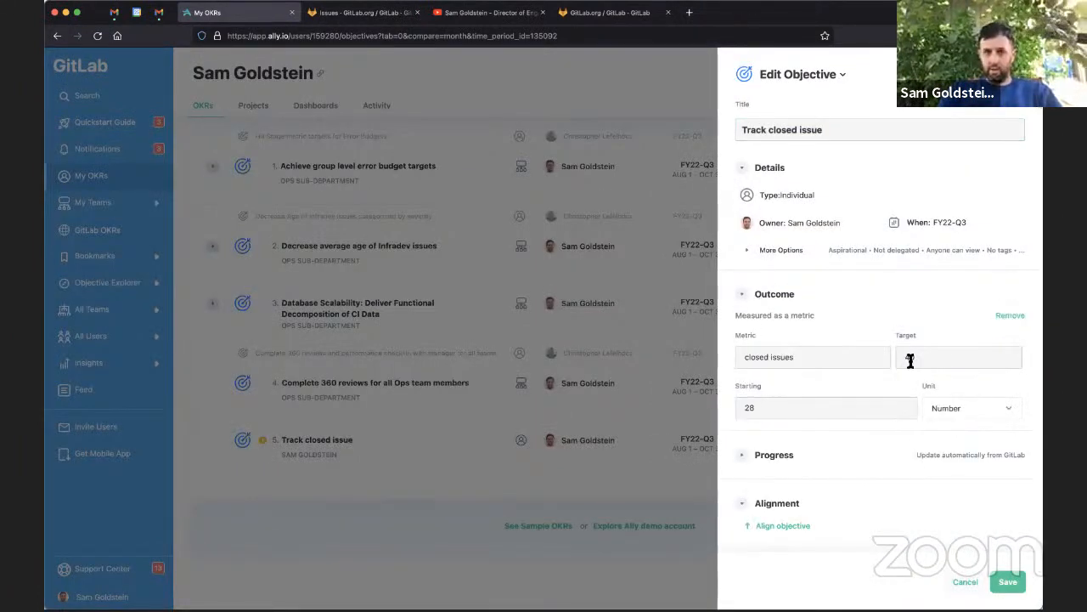
{"action": "left_click", "coordinate": [746, 459]}
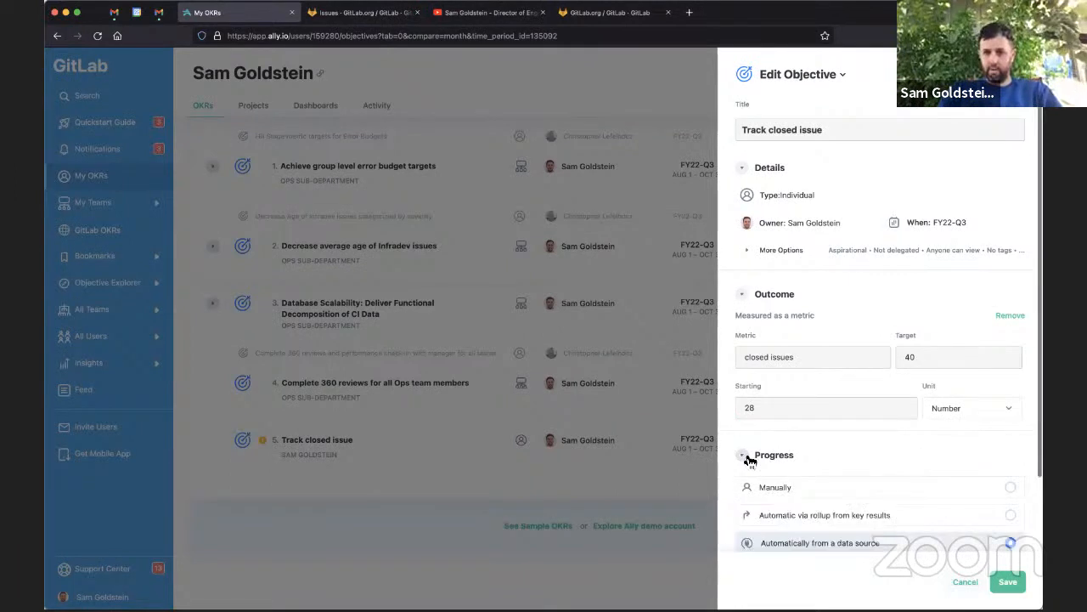
{"action": "scroll", "coordinate": [745, 453], "scroll_direction": "down", "scroll_amount": 2}
{"action": "left_click", "coordinate": [770, 447]}
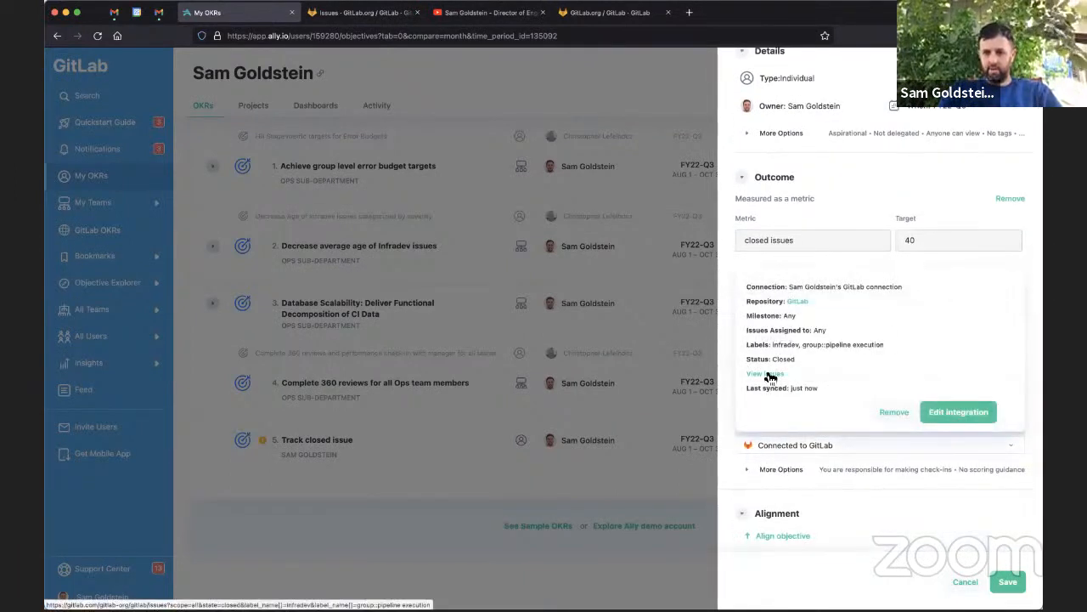
{"action": "left_click", "coordinate": [770, 375]}
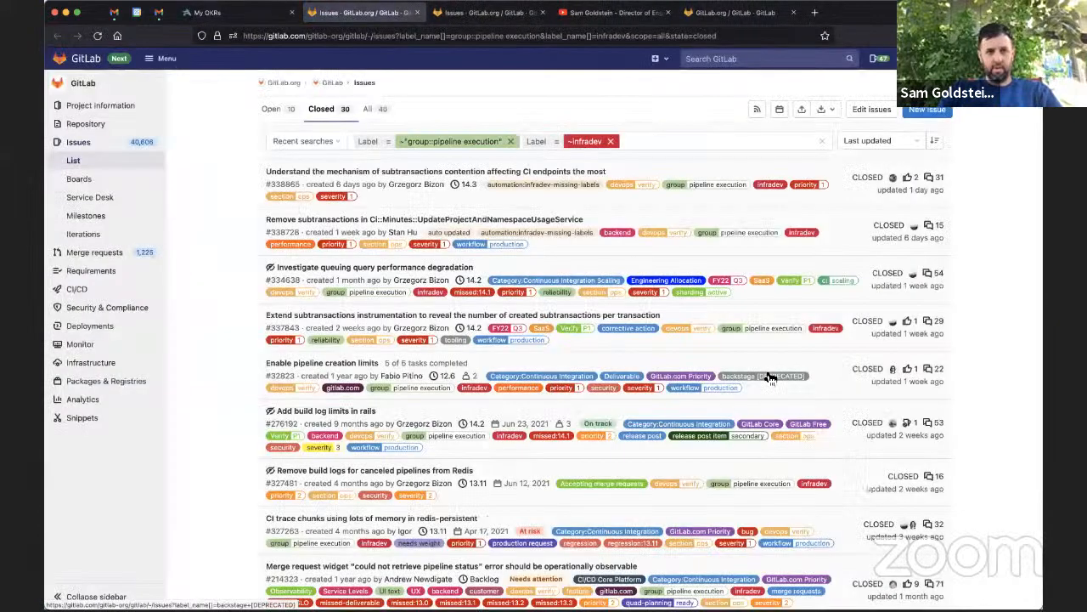
{"action": "left_click", "coordinate": [208, 12]}
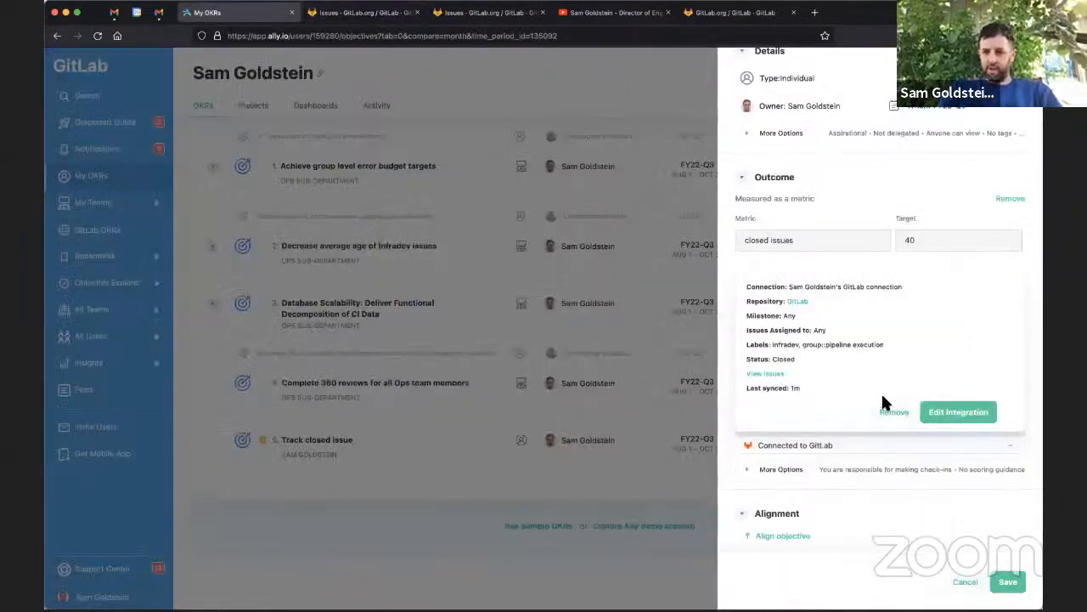
{"action": "left_click", "coordinate": [965, 580]}
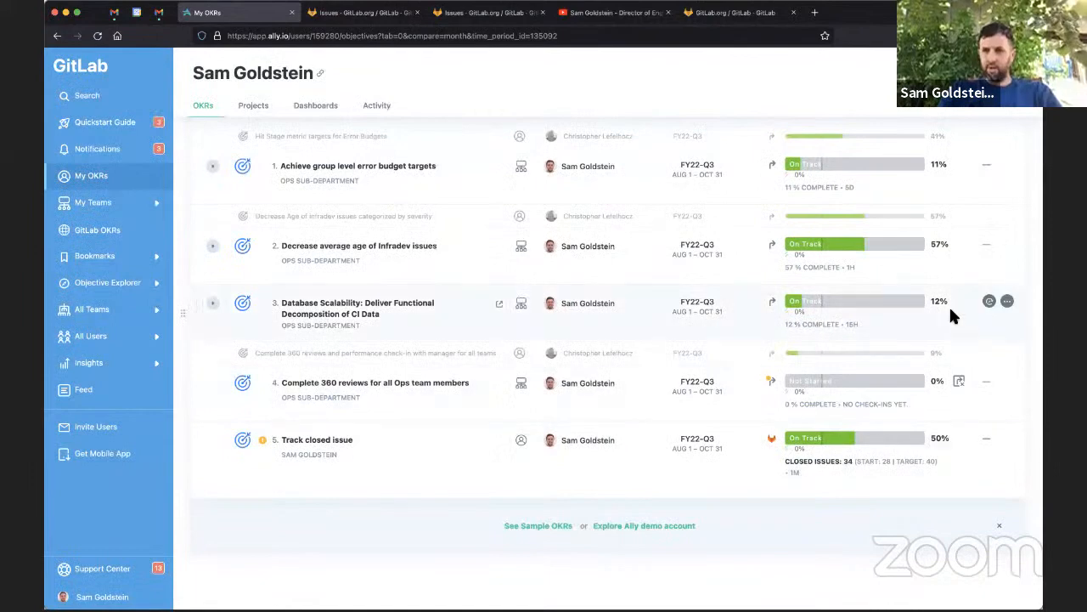
Open the Track closed issue objective's detail panel to examine its progress
{"action": "mouse_move", "coordinate": [1007, 443]}
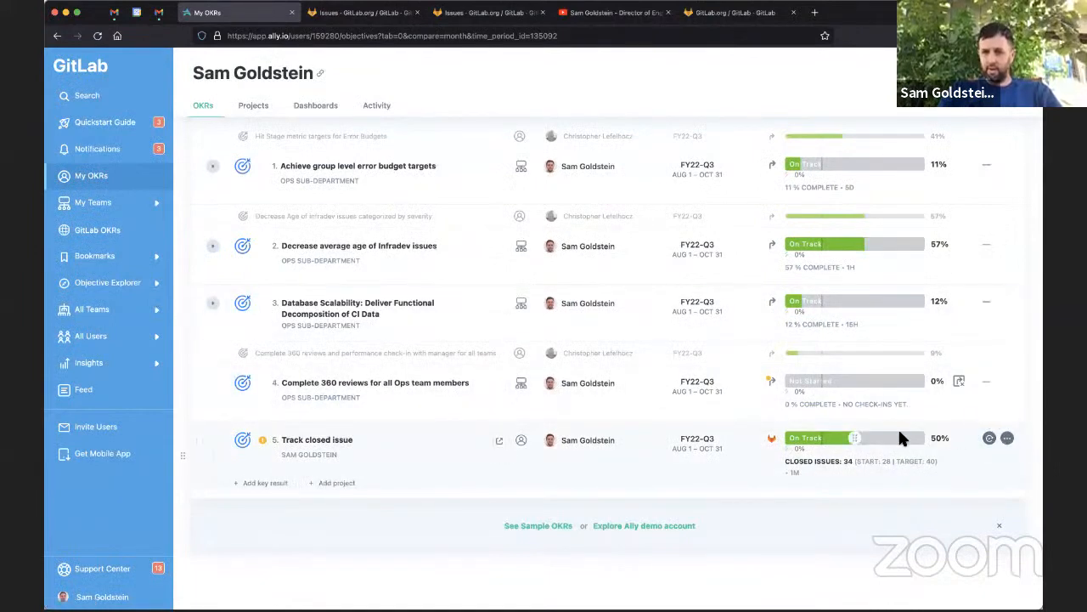
{"action": "left_click", "coordinate": [1007, 437]}
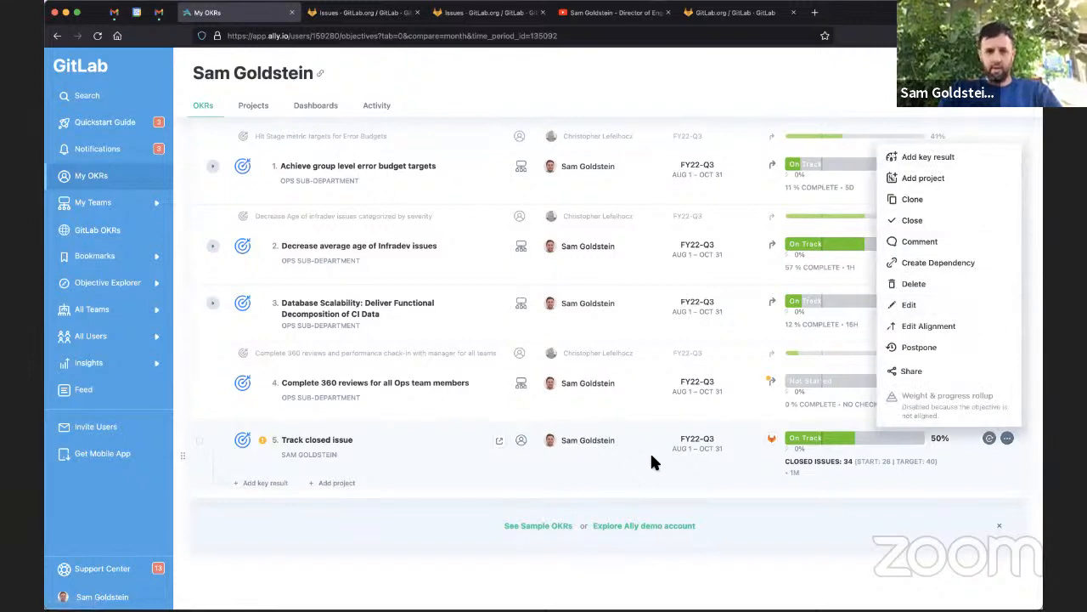
{"action": "left_click", "coordinate": [316, 440]}
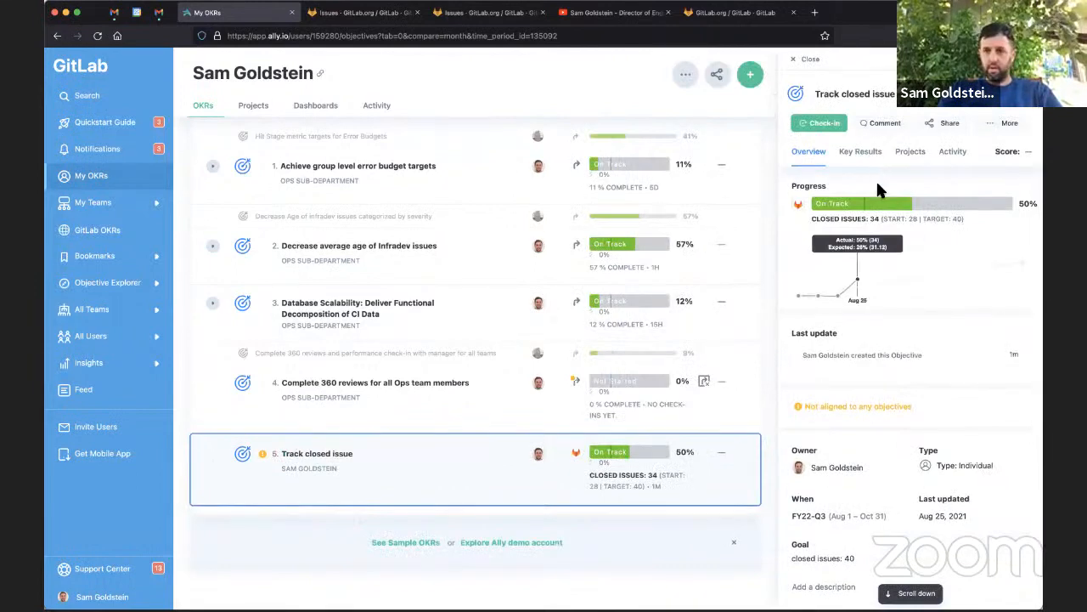
{"action": "scroll", "coordinate": [879, 191], "scroll_direction": "down", "scroll_amount": 5}
{"action": "scroll", "coordinate": [879, 194], "scroll_direction": "up", "scroll_amount": 5}
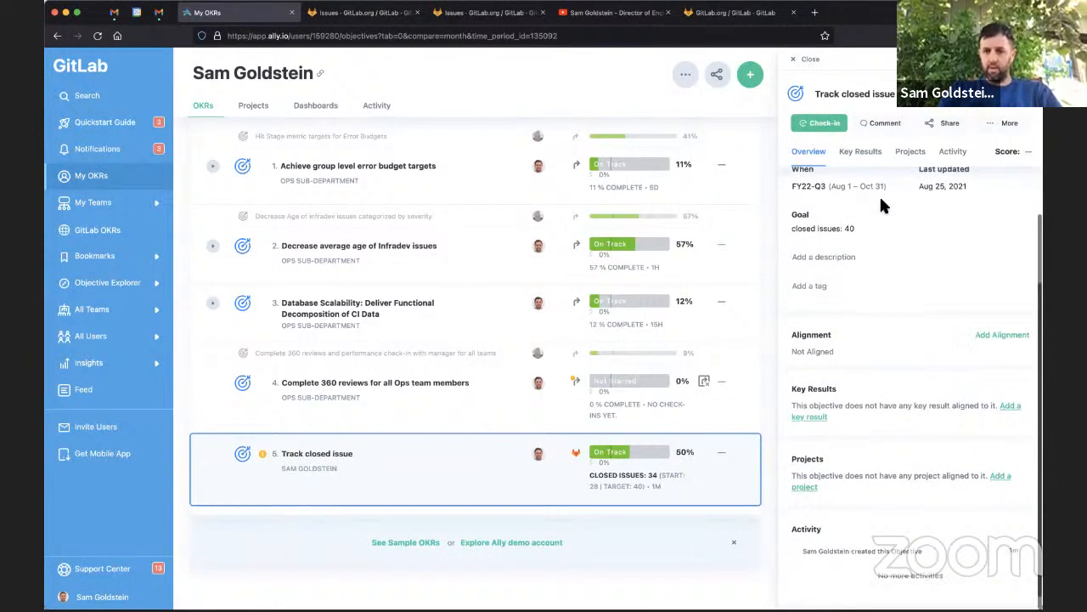
Open the objective's editor to review its progress and check-in options, then cancel it
{"action": "left_click", "coordinate": [1009, 124]}
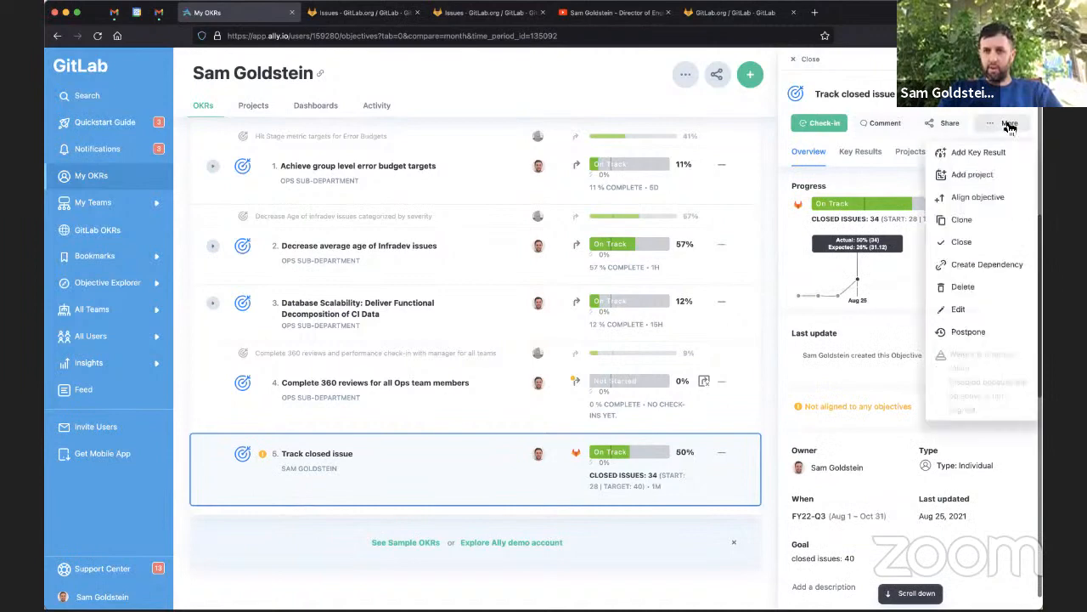
{"action": "left_click", "coordinate": [980, 308]}
{"action": "left_click", "coordinate": [753, 345]}
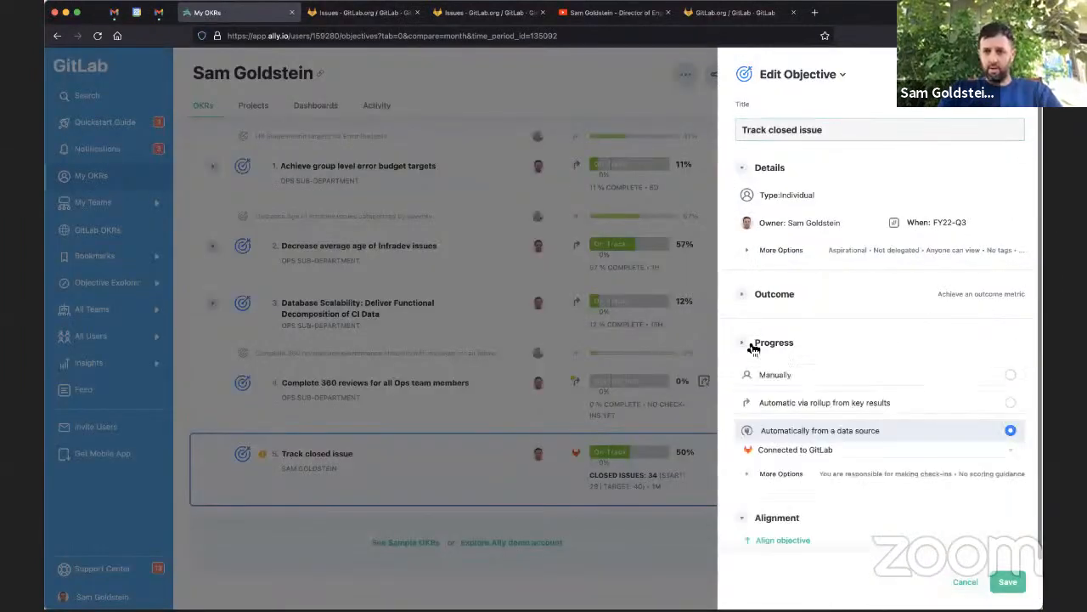
{"action": "left_click", "coordinate": [773, 474]}
{"action": "scroll", "coordinate": [815, 502], "scroll_direction": "down", "scroll_amount": 3}
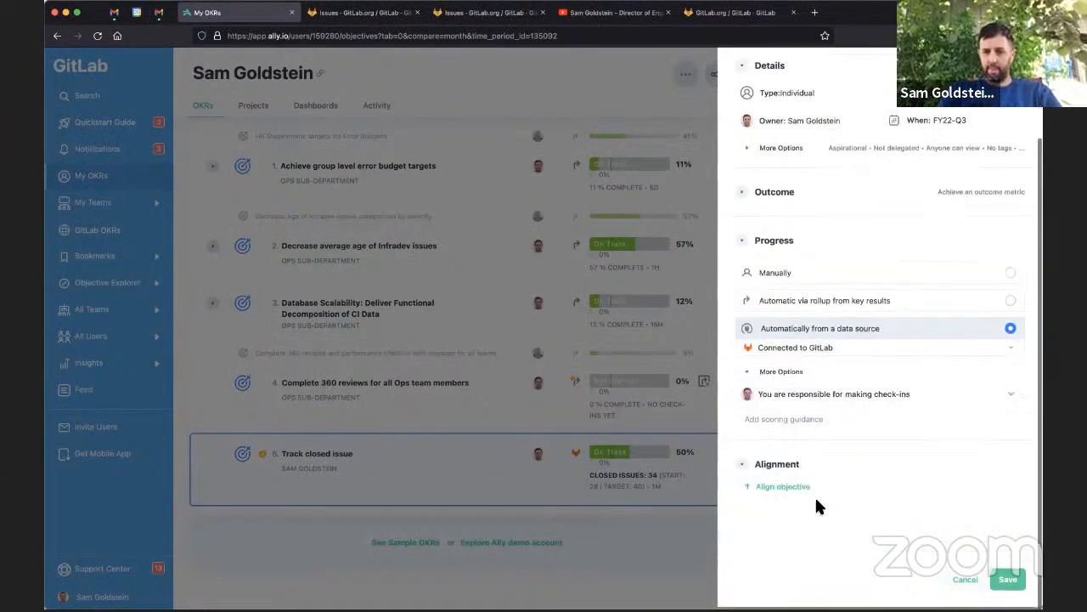
{"action": "scroll", "coordinate": [818, 507], "scroll_direction": "up", "scroll_amount": 1}
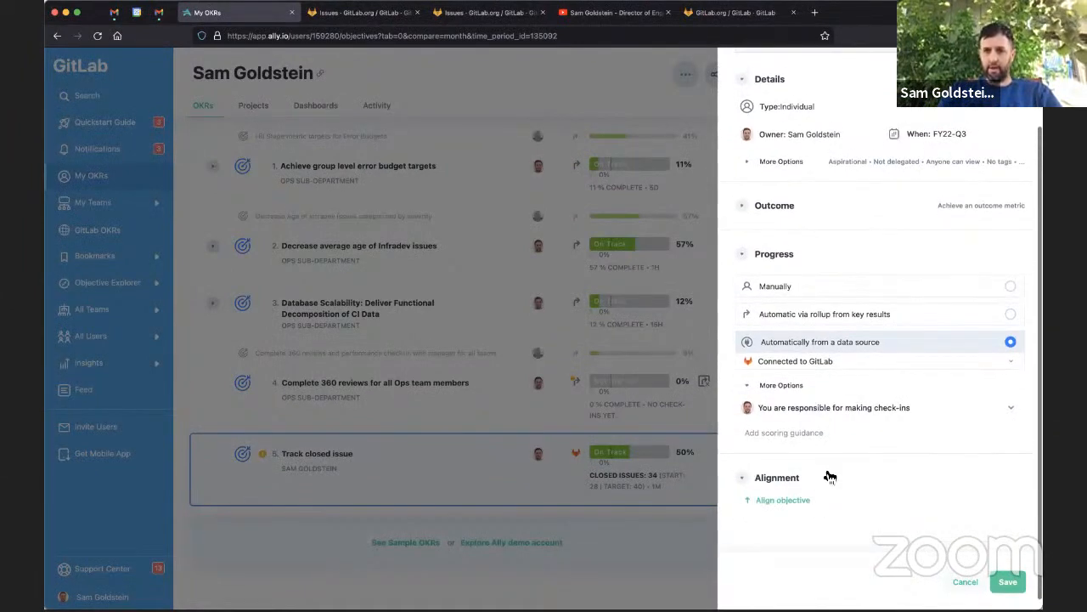
{"action": "left_click", "coordinate": [974, 578]}
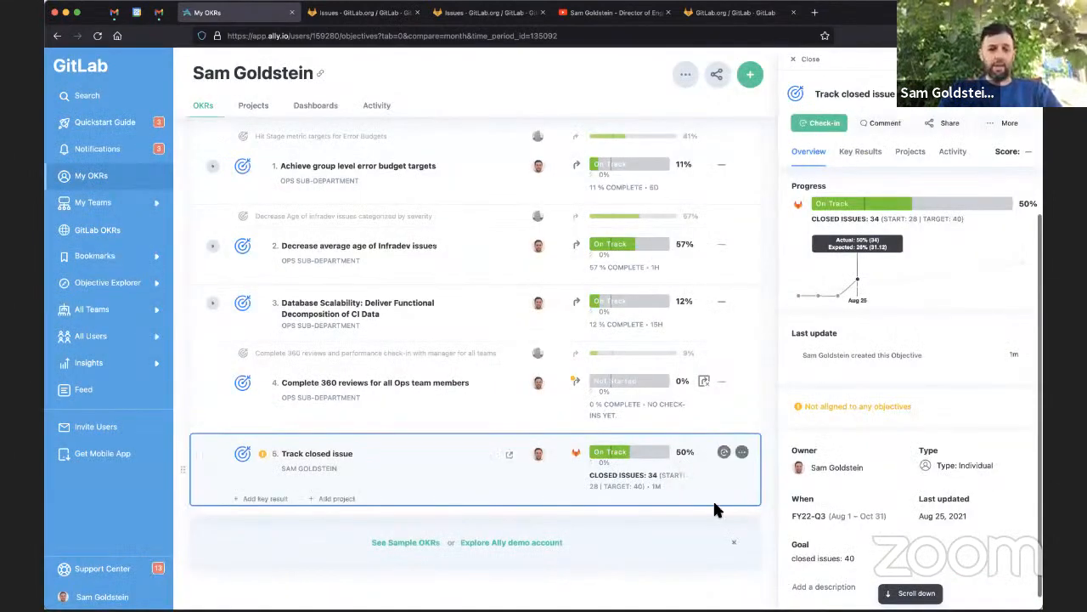